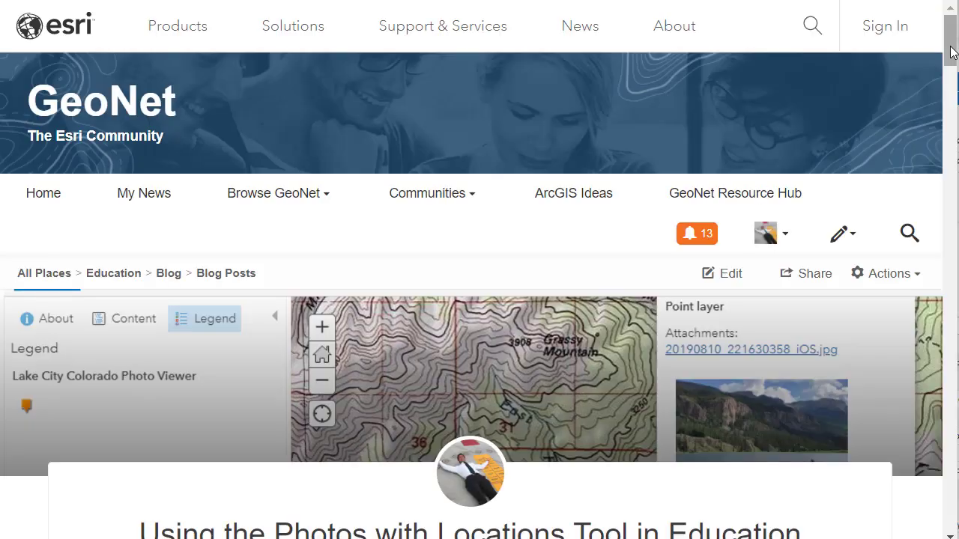
# Read the title and opening paragraphs of the blog post "Using the Photos with Locations Tool in Education".
pyautogui.moveTo(948, 63); pyautogui.dragTo(945, 90)
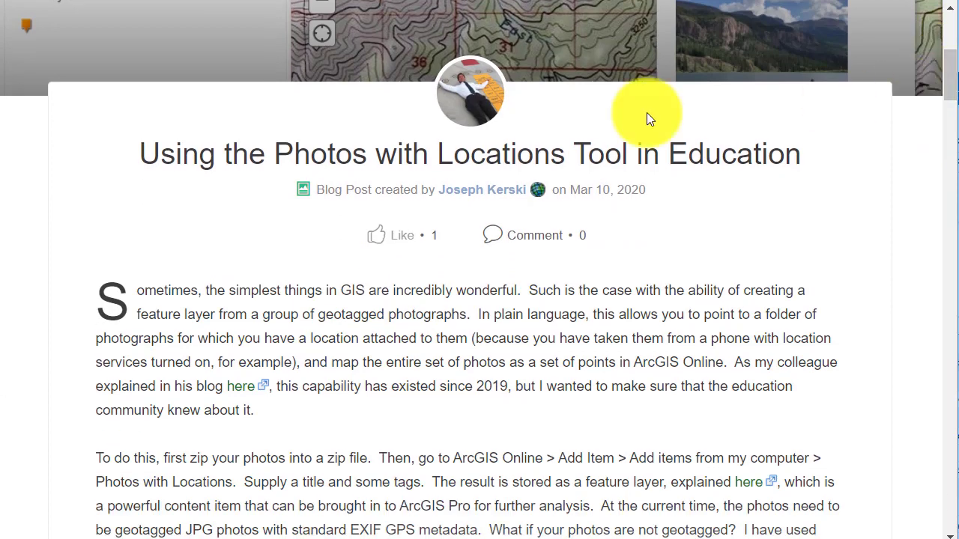
pyautogui.tripleClick(442, 156)
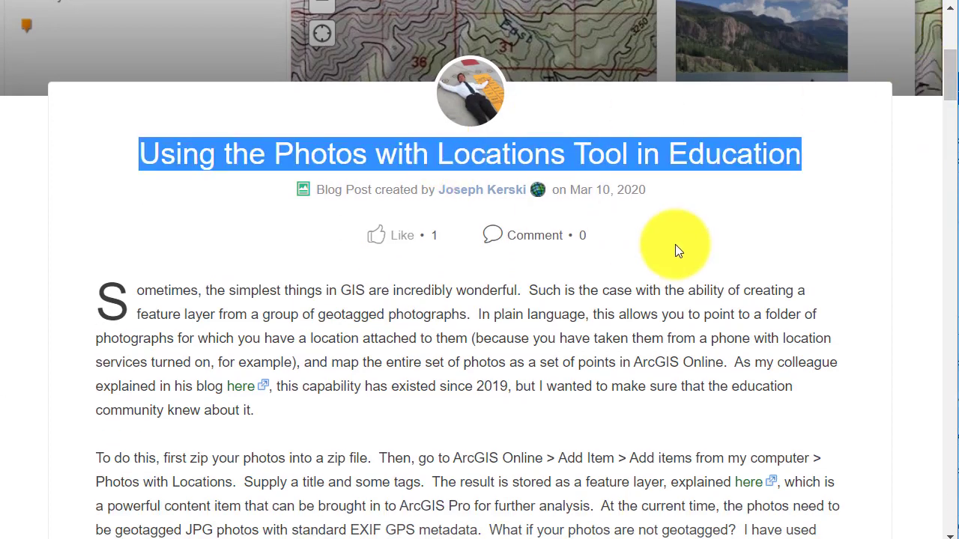
pyautogui.click(675, 244)
pyautogui.scroll(-2, 675, 244)
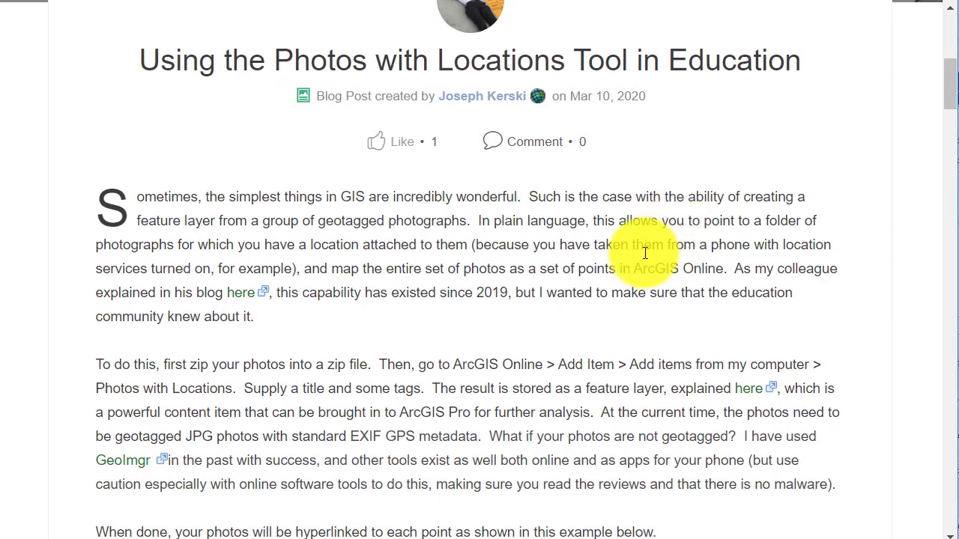
pyautogui.scroll(-4, 642, 254)
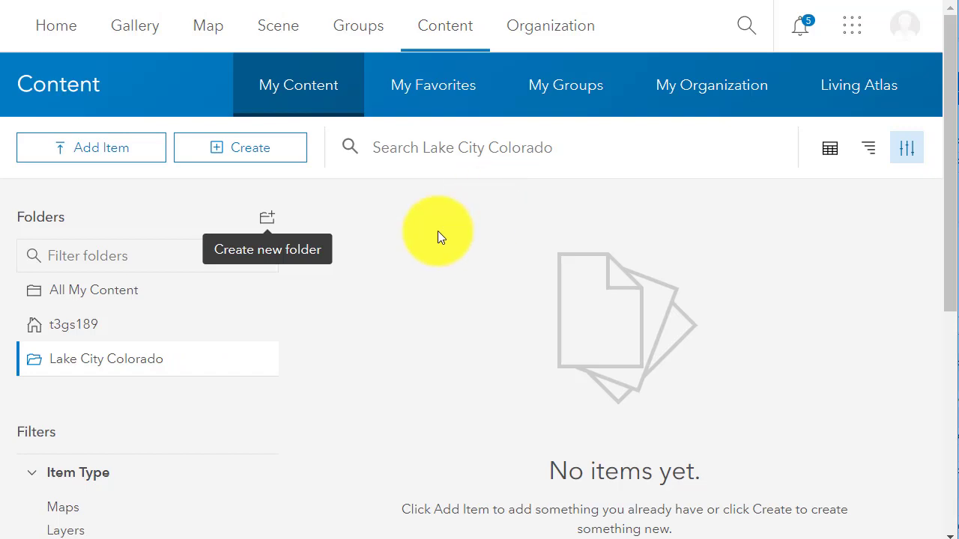
# Start adding an item from the computer to the Lake City Colorado folder and choose subset_for_photo_viewerb.zip as its file.
pyautogui.click(120, 153)
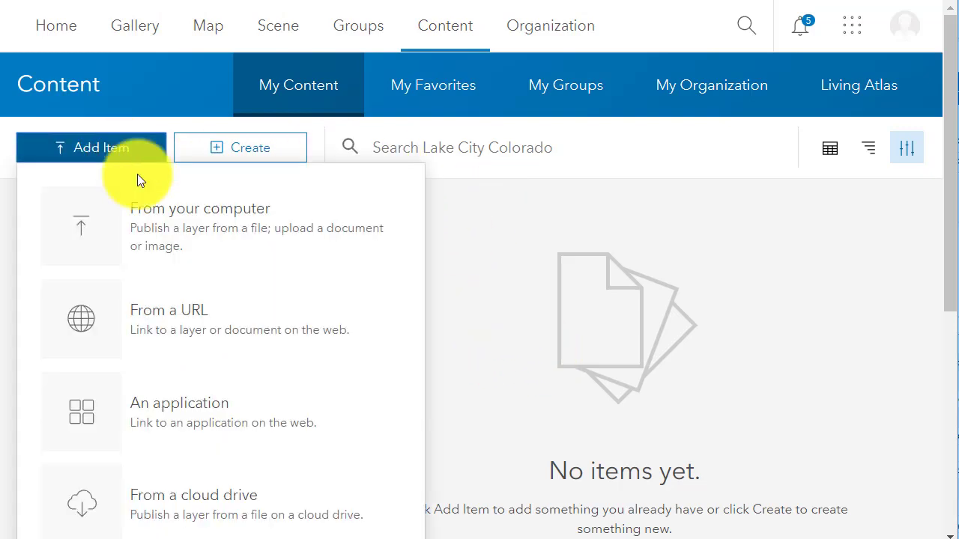
pyautogui.click(202, 238)
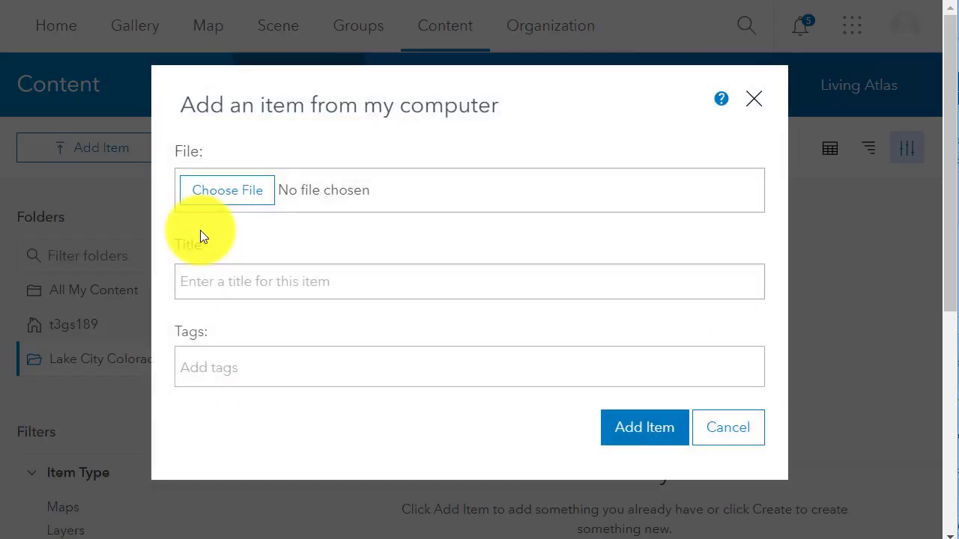
pyautogui.click(238, 202)
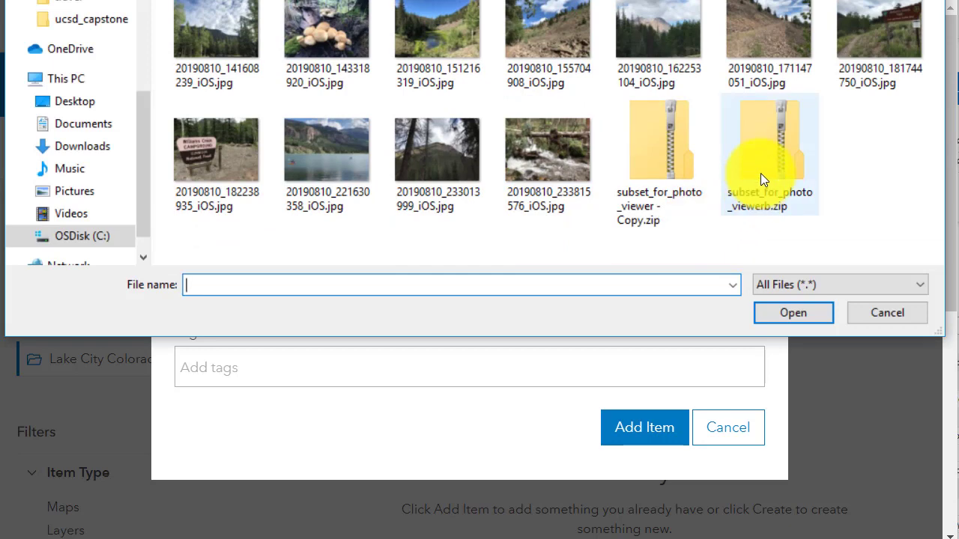
pyautogui.click(761, 173)
pyautogui.click(794, 314)
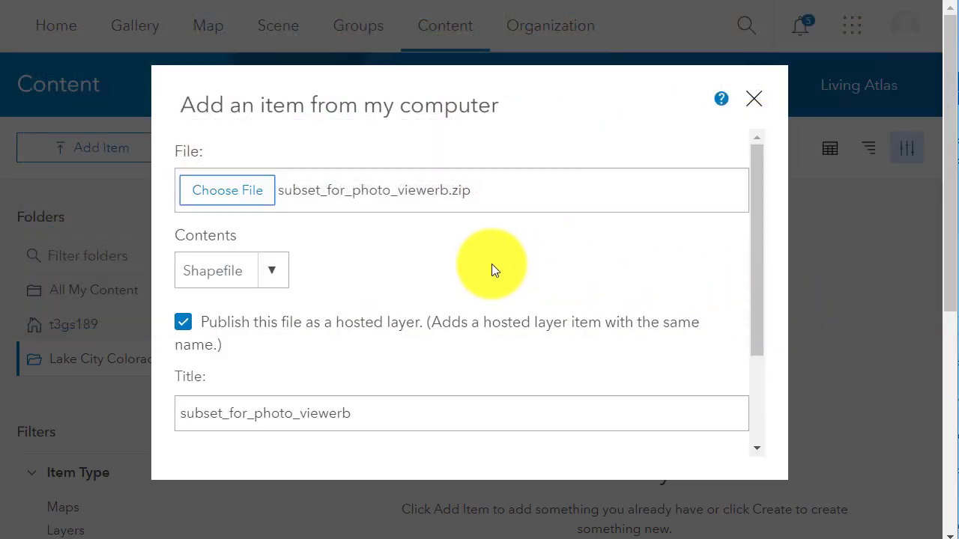
# Set the file's contents type to Photos with Locations and title the item "Lake City Colorado photos with locations".
pyautogui.click(262, 274)
pyautogui.scroll(-4, 322, 382)
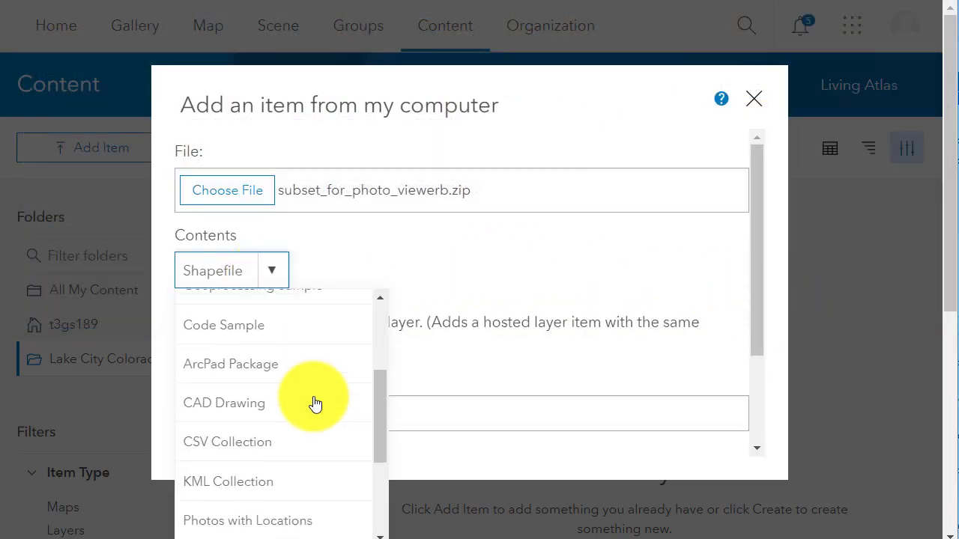
pyautogui.click(296, 433)
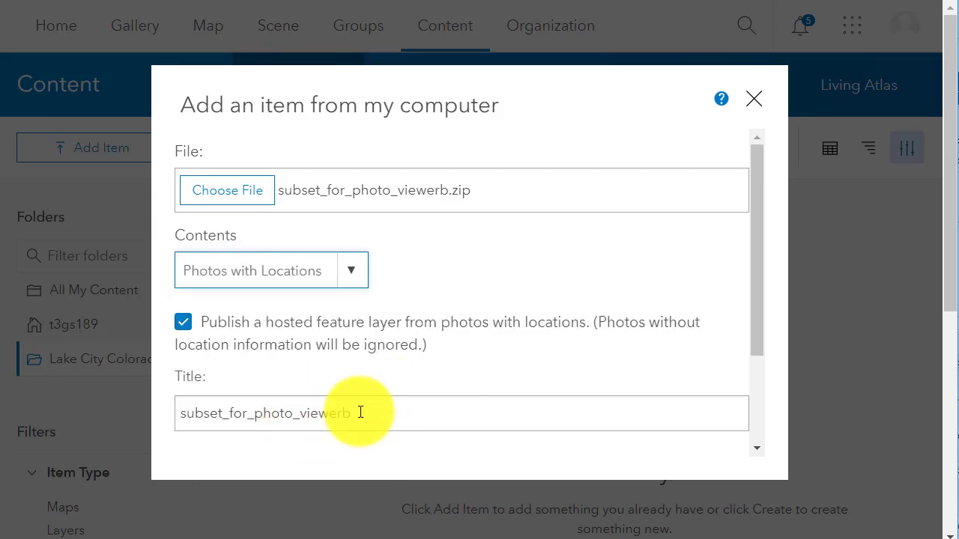
pyautogui.scroll(-2, 394, 416)
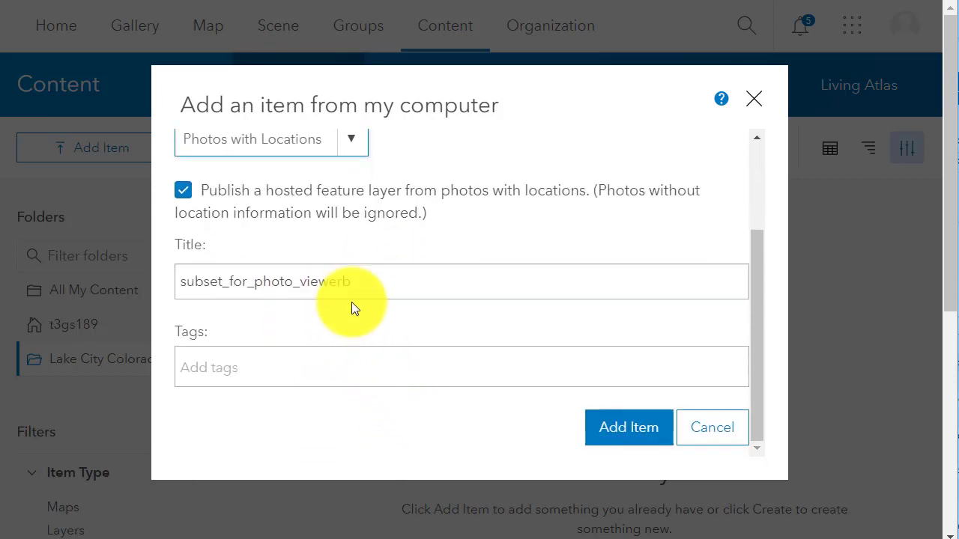
pyautogui.moveTo(351, 280); pyautogui.dragTo(180, 280)
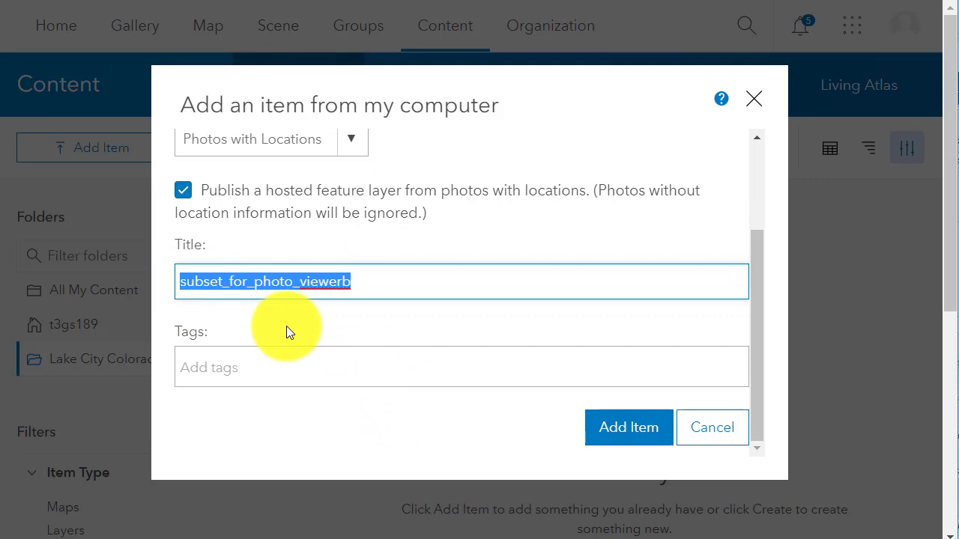
pyautogui.write('Lake City Colorado photos with locations')
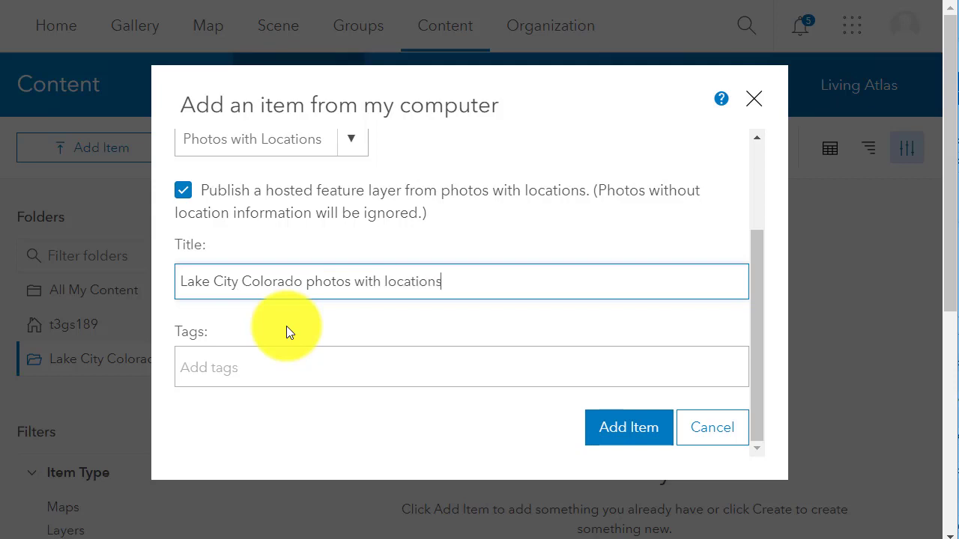
# Tag the item with "Lake City", "Colorado" and "photos with locations", and add it to the content.
pyautogui.click(298, 368)
pyautogui.write('L')
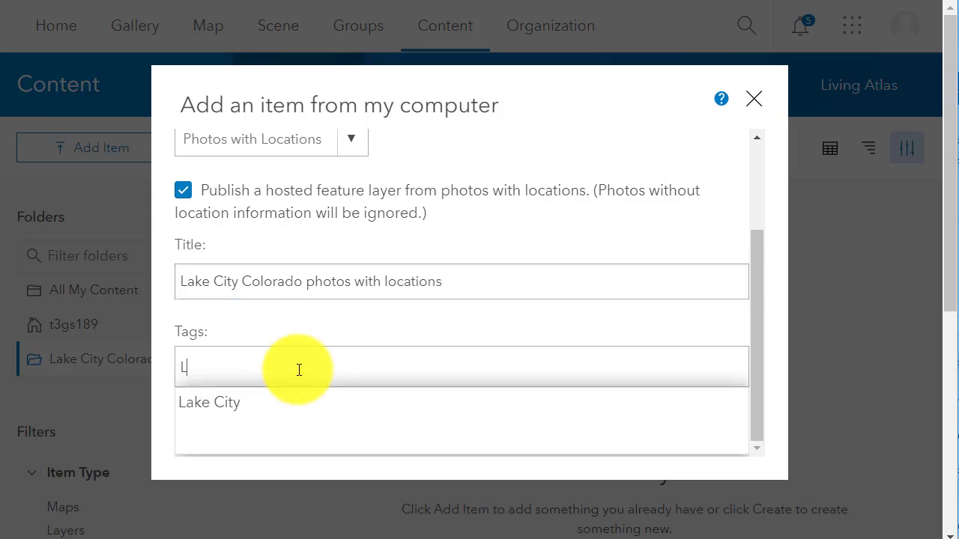
pyautogui.press('Down')
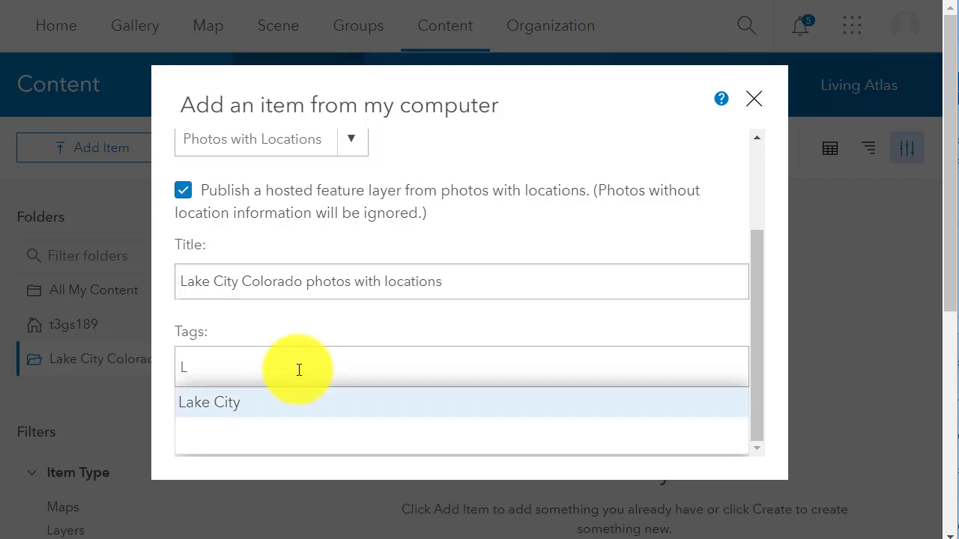
pyautogui.press('Return')
pyautogui.write('Colorado')
pyautogui.press('Return')
pyautogui.write('photos with locations')
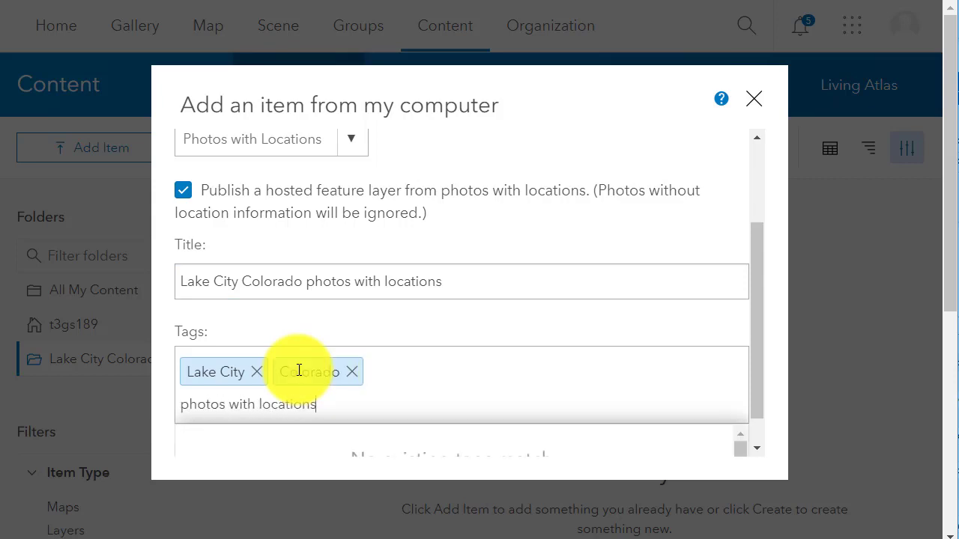
pyautogui.press('Return')
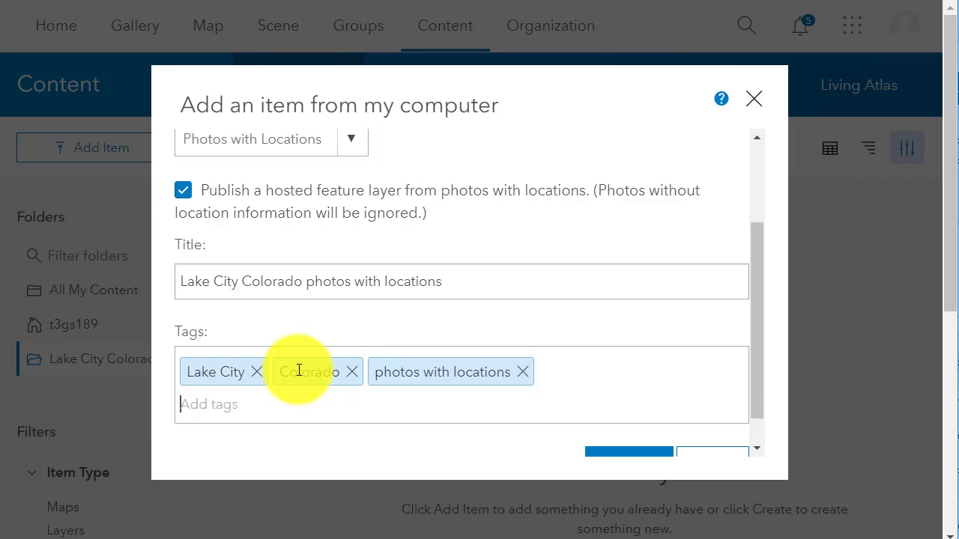
pyautogui.scroll(-1, 430, 326)
pyautogui.click(629, 424)
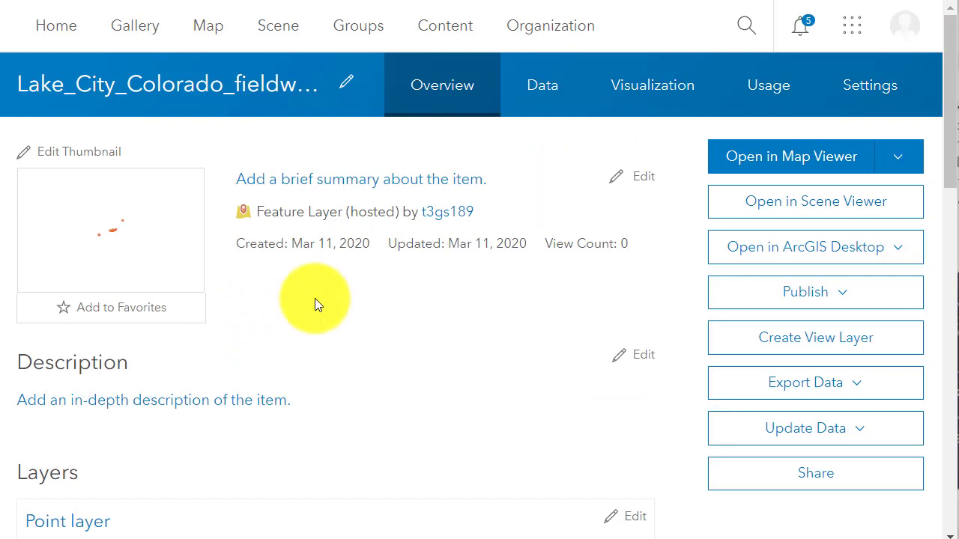
# Enter "Lake City Colorado field work with photos." as the layer's description, copy the text and save the description.
pyautogui.click(644, 358)
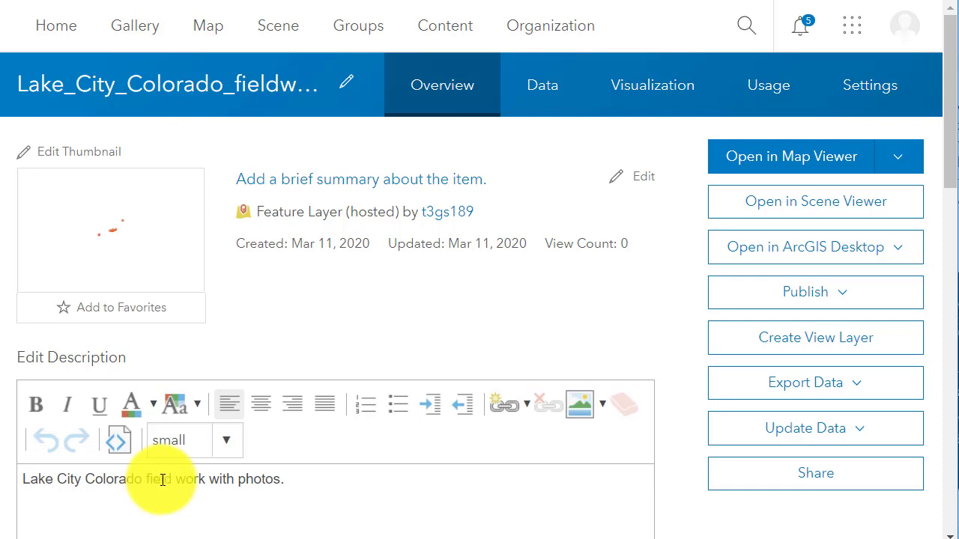
pyautogui.tripleClick(273, 472)
pyautogui.hotkey('ctrl', 'c')
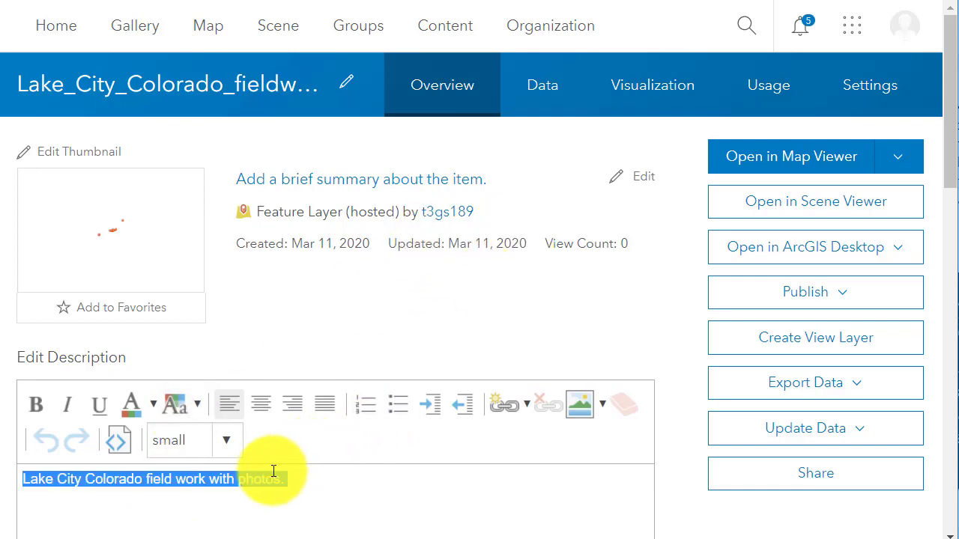
pyautogui.scroll(-3, 616, 343)
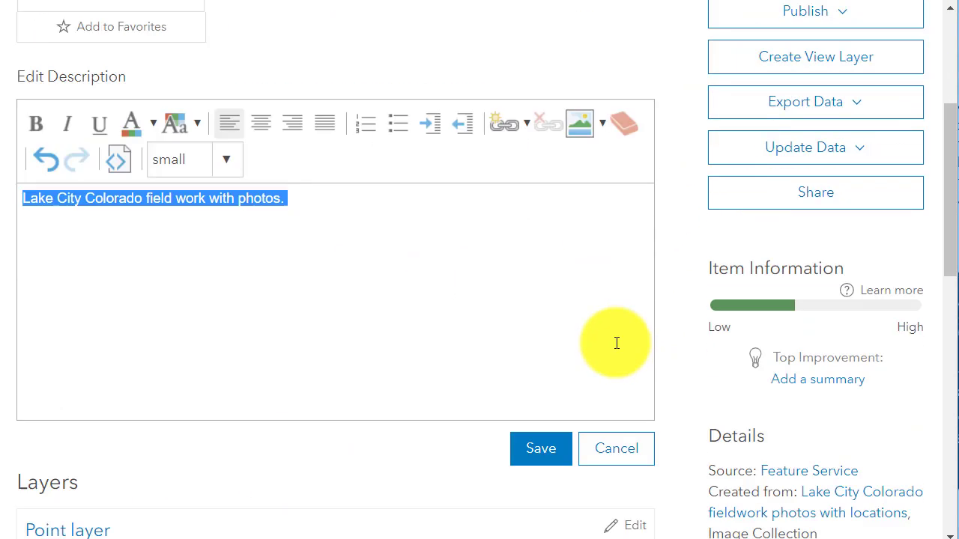
pyautogui.click(552, 450)
# Paste the copied description text, "Lake City Colorado field work with photos.", into the item's summary.
pyautogui.scroll(4, 561, 259)
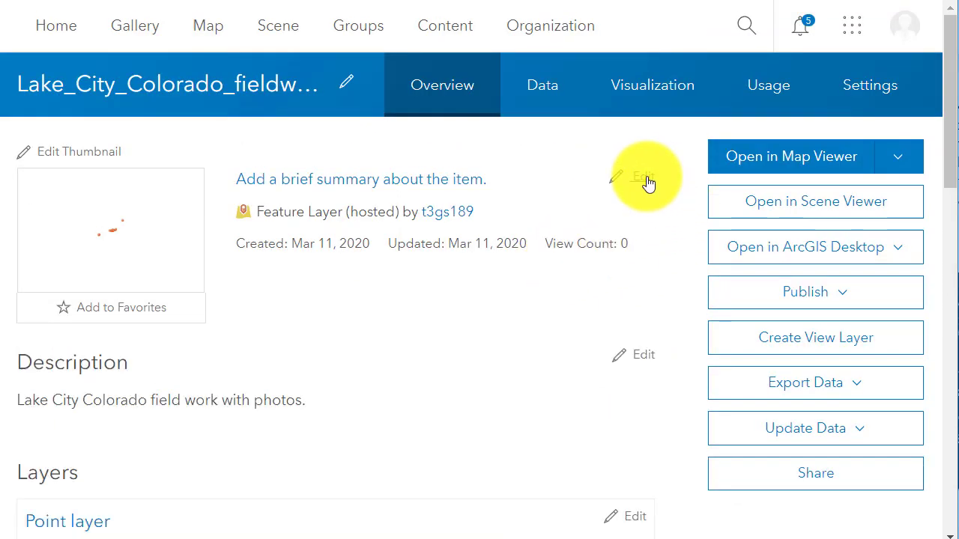
pyautogui.click(645, 180)
pyautogui.hotkey('ctrl', 'v')
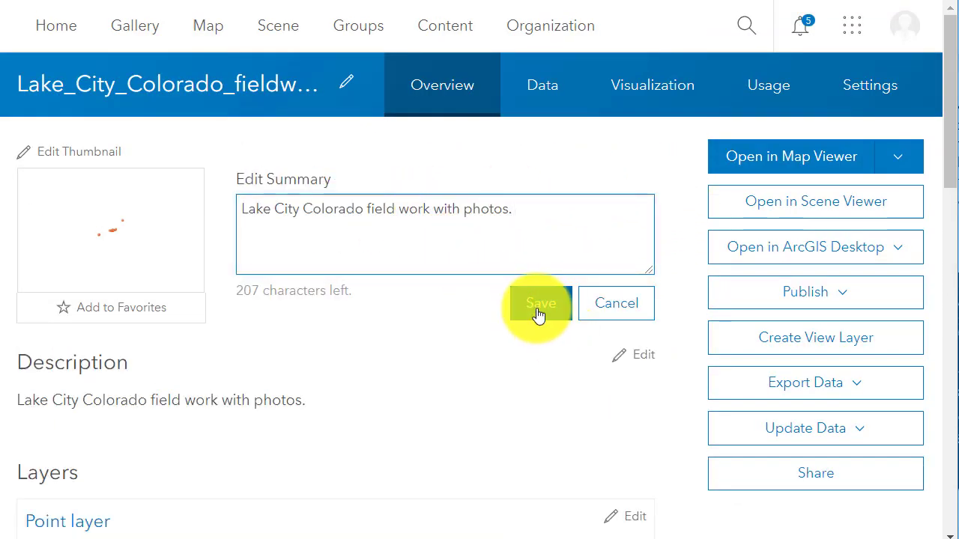
# Save the summary and open the hosted photo feature layer in Map Viewer.
pyautogui.scroll(-2, 381, 334)
pyautogui.scroll(-3, 382, 329)
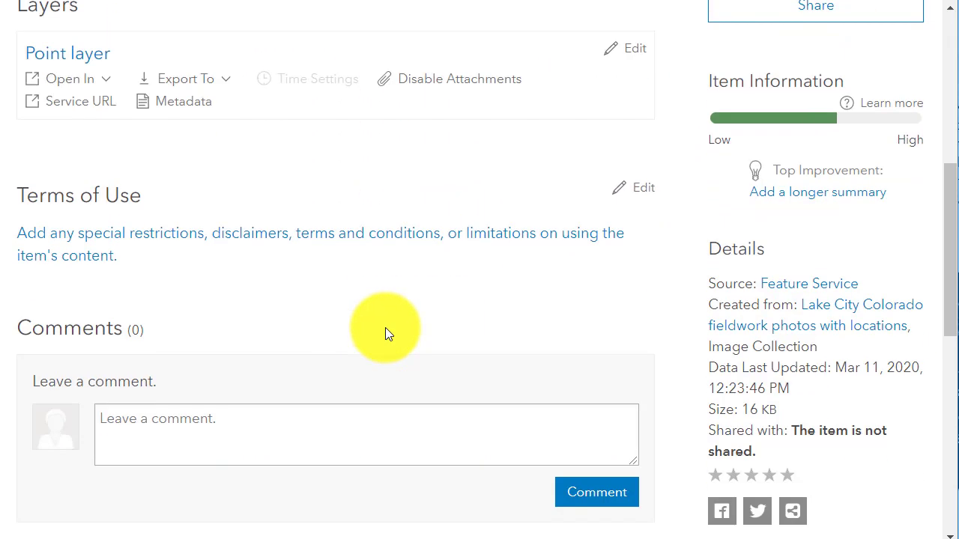
pyautogui.scroll(5, 385, 327)
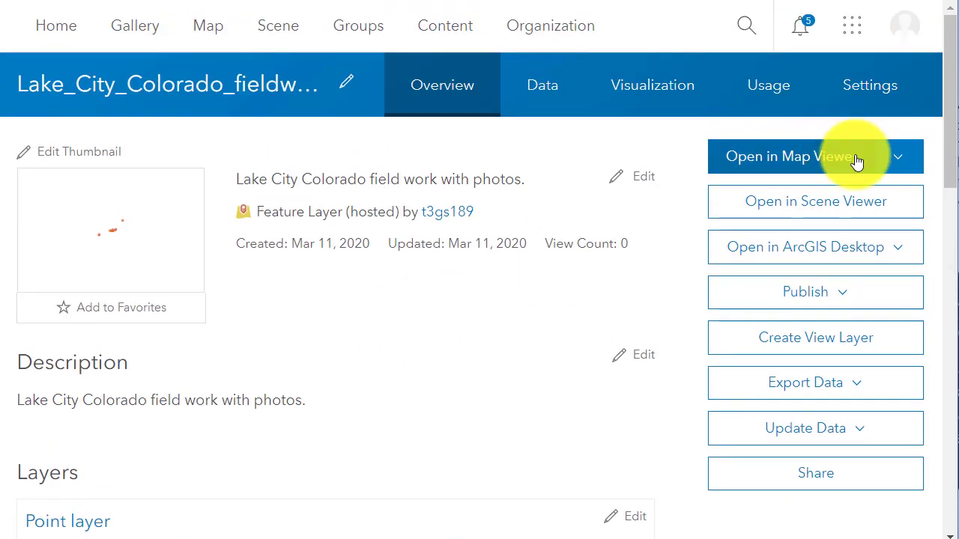
pyautogui.click(856, 159)
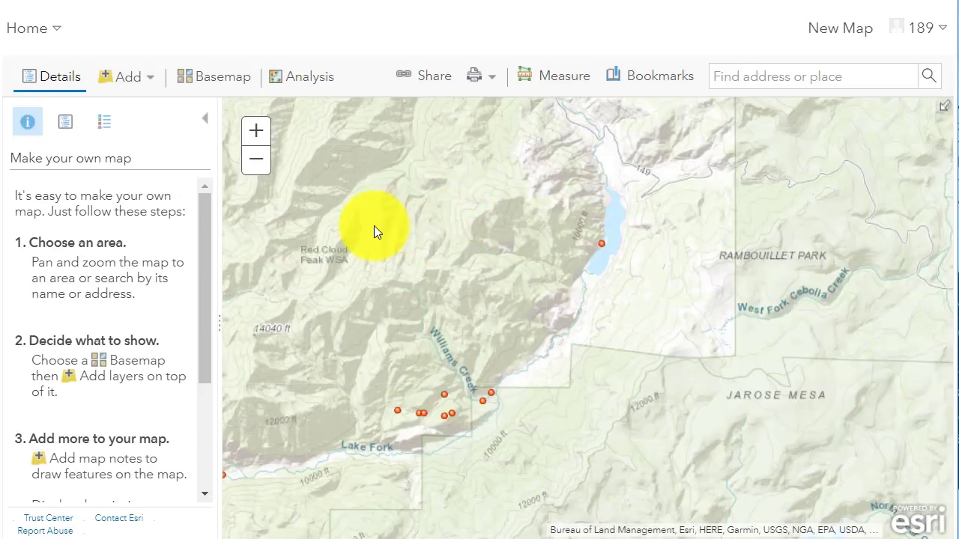
# Style the Lake City Colorado fieldwork photos layer by location only, using the orange square pin symbol at 25 px.
pyautogui.click(68, 125)
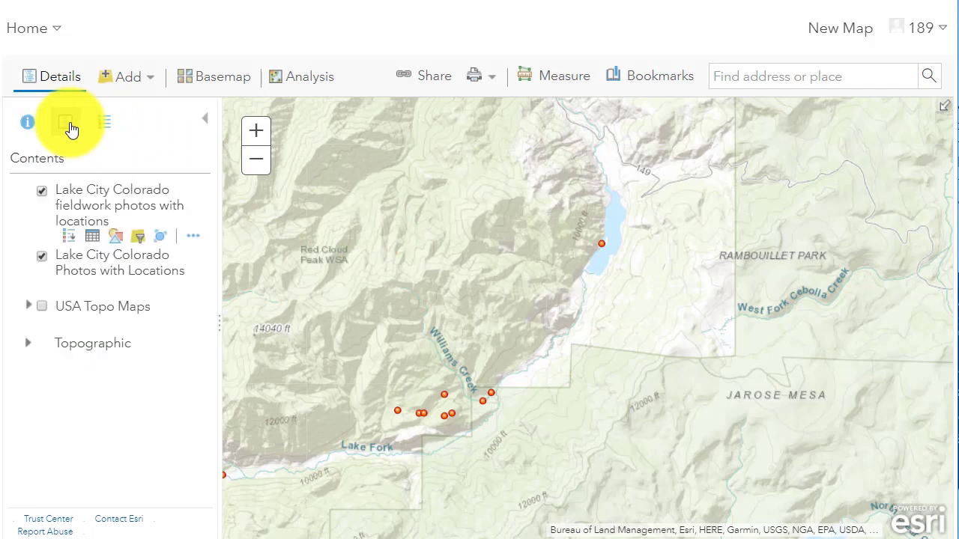
pyautogui.click(110, 232)
pyautogui.click(114, 290)
pyautogui.click(114, 307)
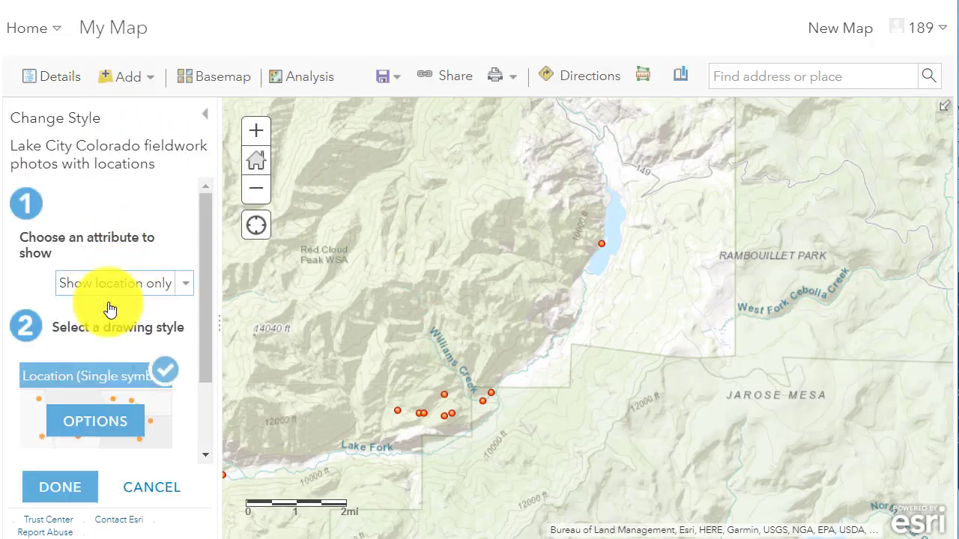
pyautogui.scroll(-2, 111, 332)
pyautogui.click(111, 329)
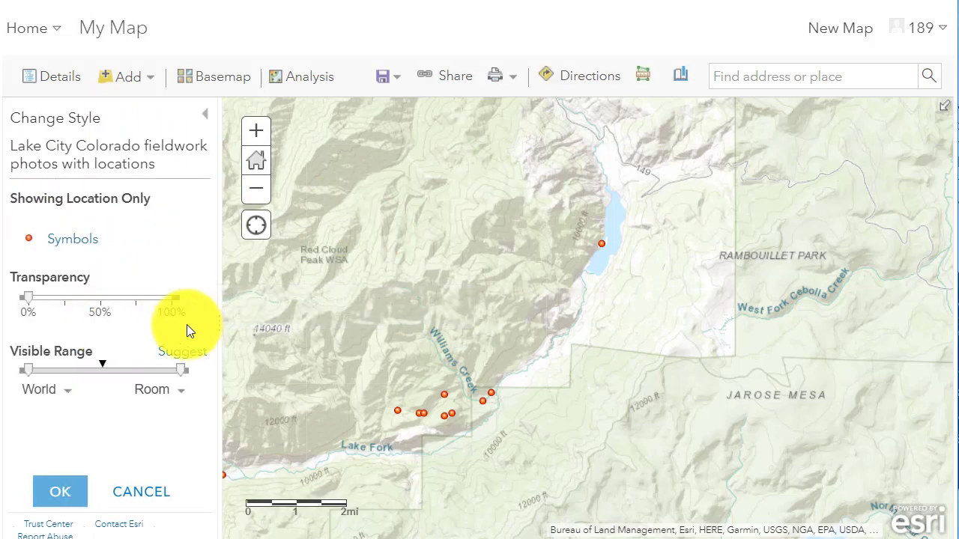
pyautogui.click(96, 243)
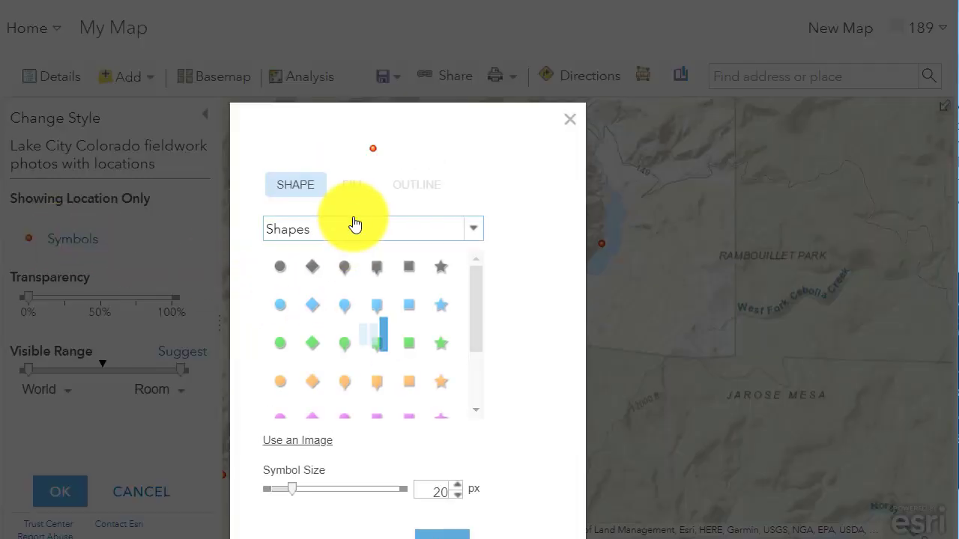
pyautogui.click(377, 382)
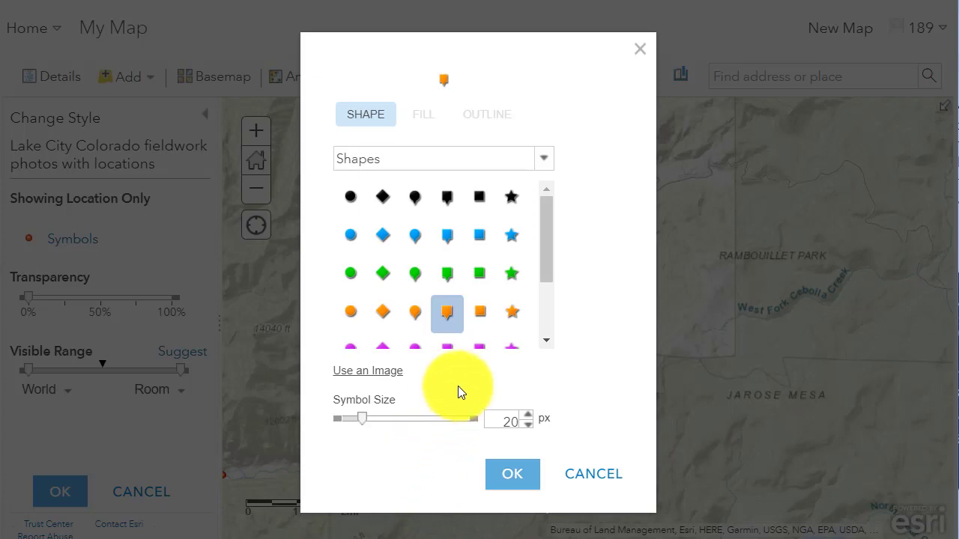
pyautogui.click(527, 417)
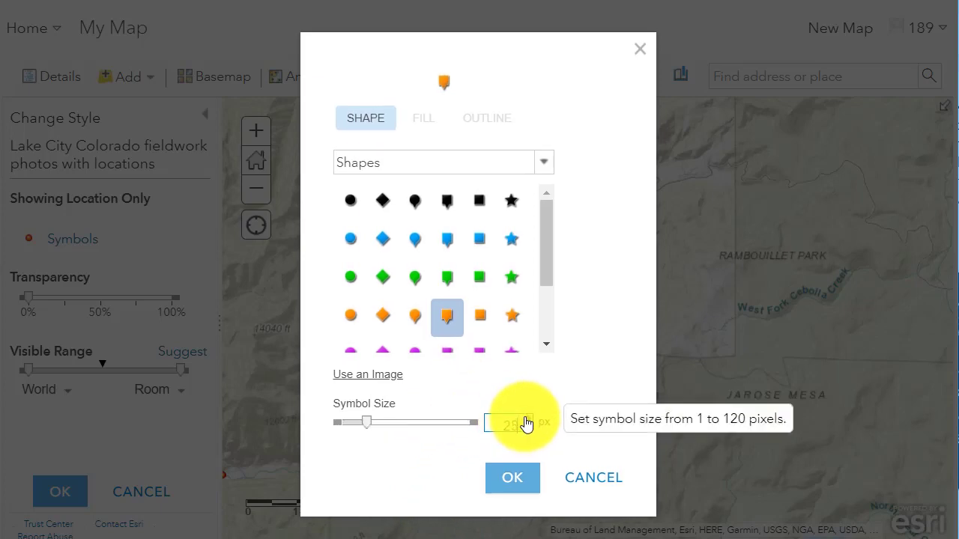
pyautogui.click(513, 479)
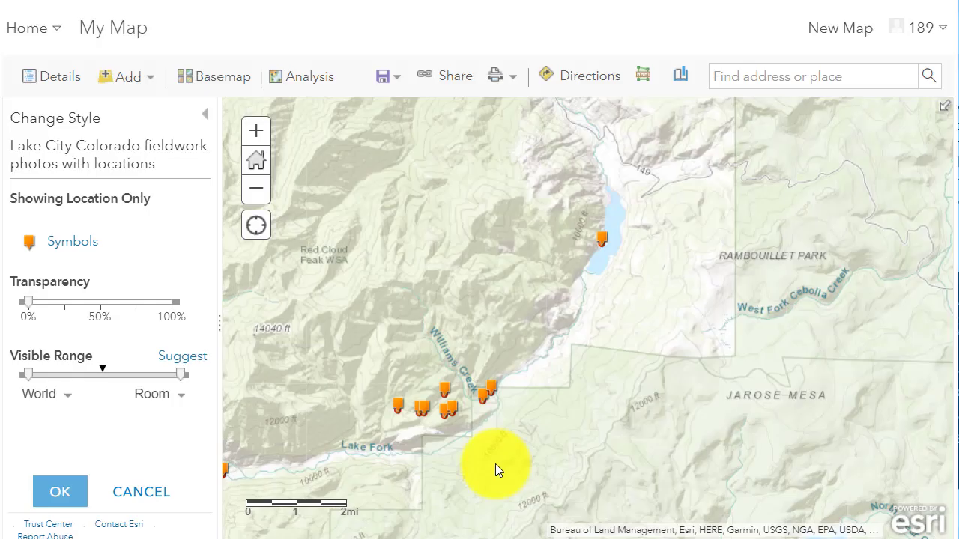
pyautogui.click(58, 489)
pyautogui.click(54, 488)
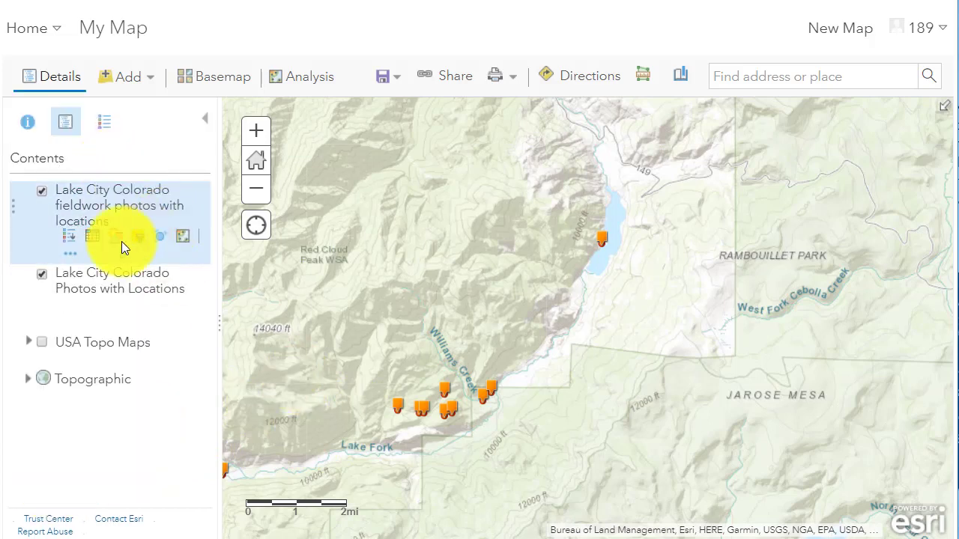
# Hide the Lake City Colorado Photos with Locations layer on the map.
pyautogui.click(43, 274)
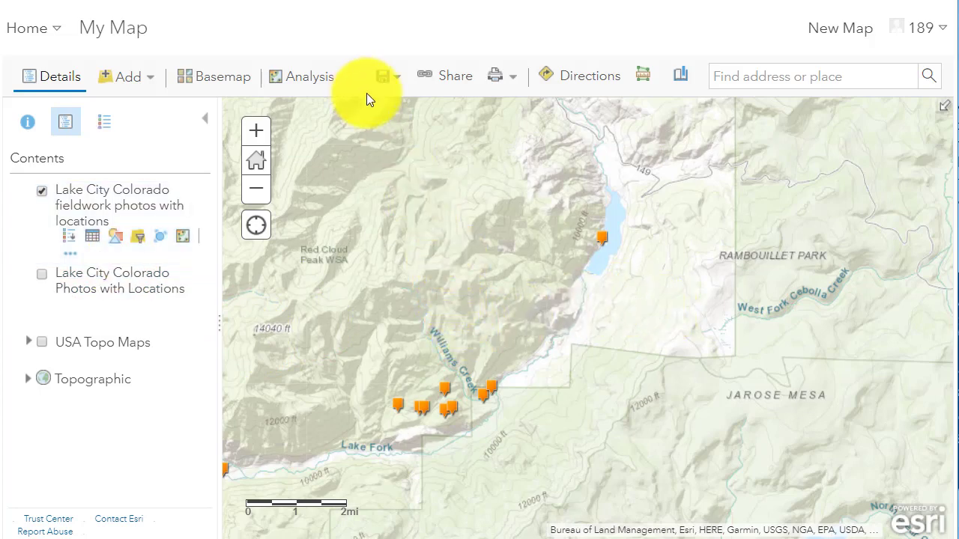
# View the attached photo 20190810_221630358_iOS.jpg for the point on the lakeshore and return to the map.
pyautogui.scroll(1, 598, 281)
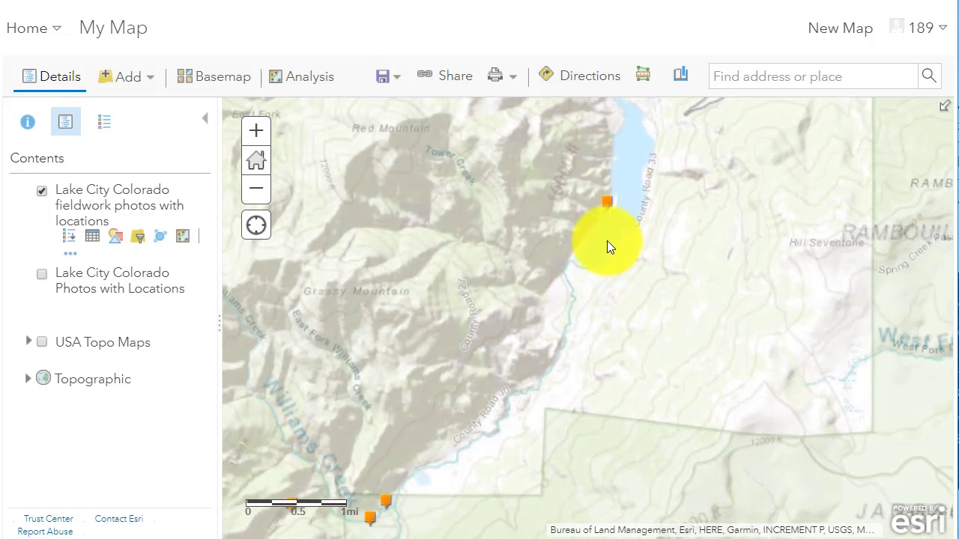
pyautogui.click(609, 202)
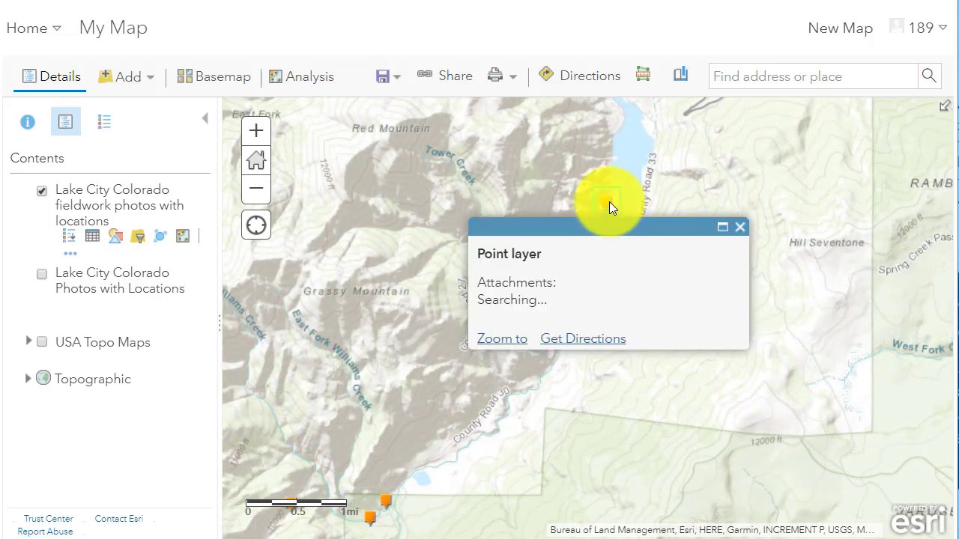
pyautogui.click(586, 303)
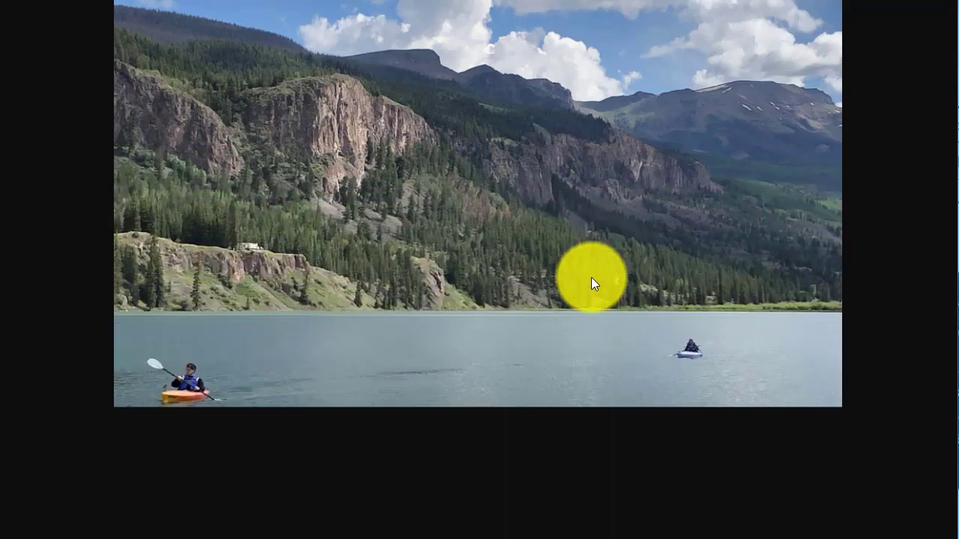
pyautogui.hotkey('ctrl', 'w')
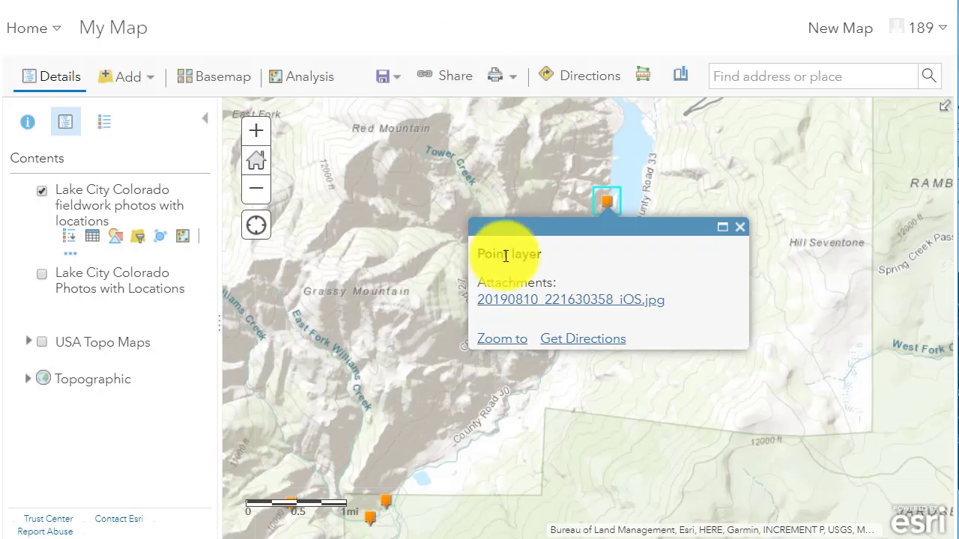
# View the photos attached to the easternmost and westernmost points of the cluster near Williams Creek.
pyautogui.click(385, 500)
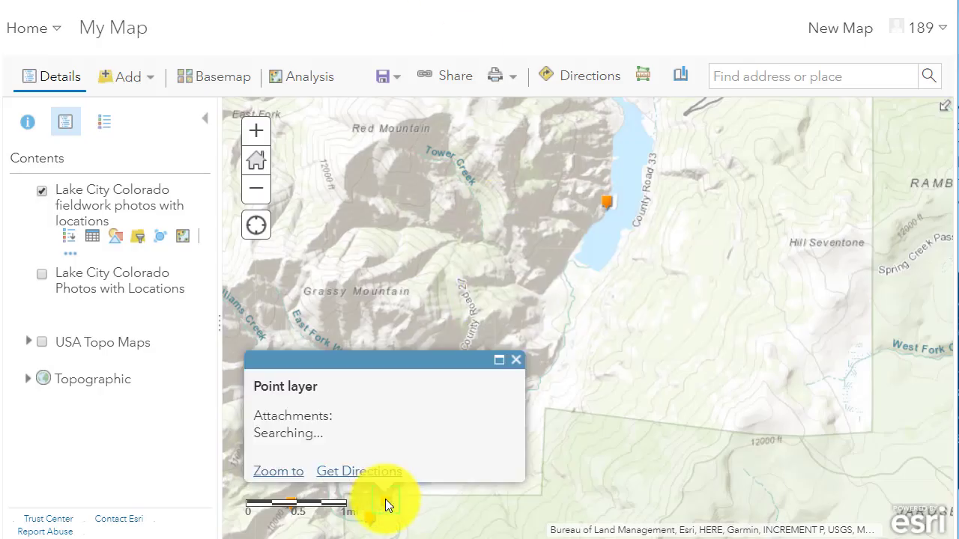
pyautogui.click(361, 445)
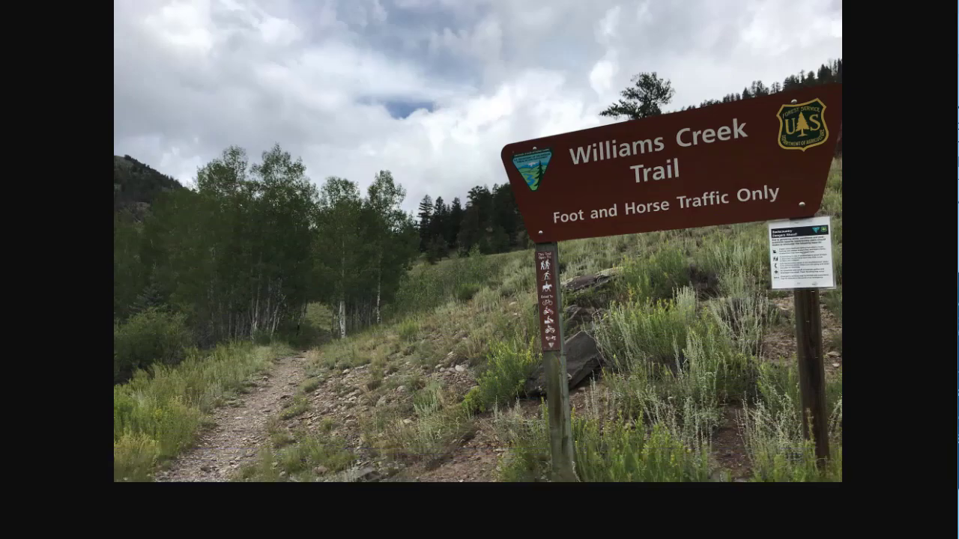
pyautogui.hotkey('ctrl', 'w')
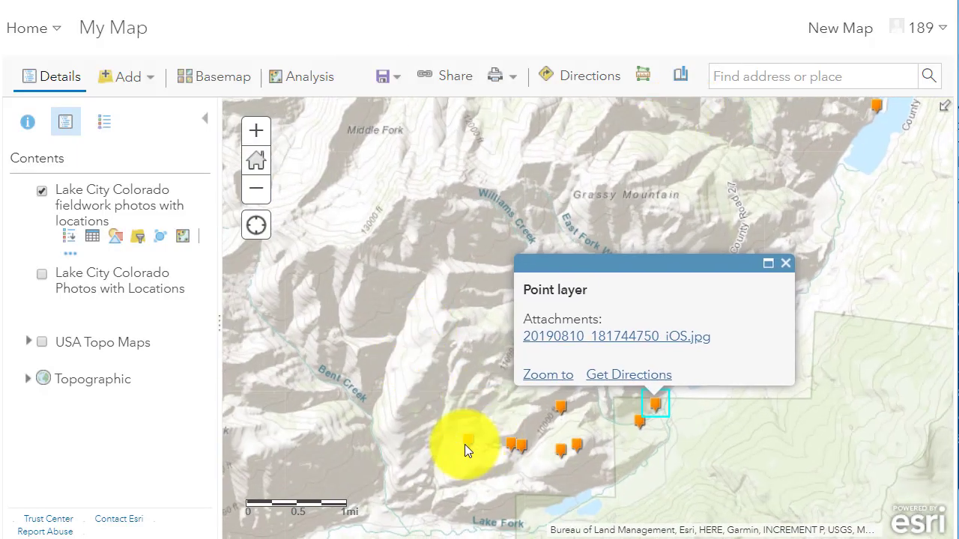
pyautogui.click(467, 442)
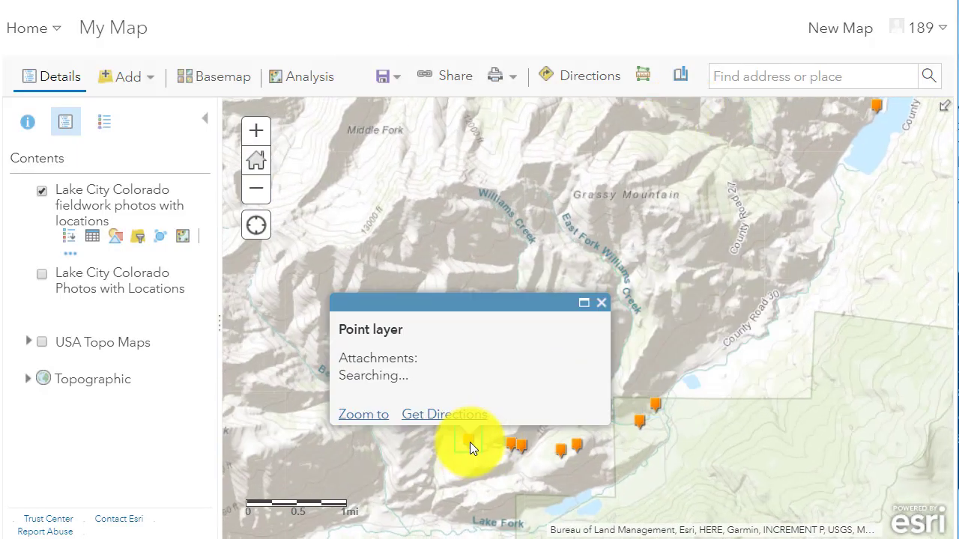
pyautogui.click(421, 378)
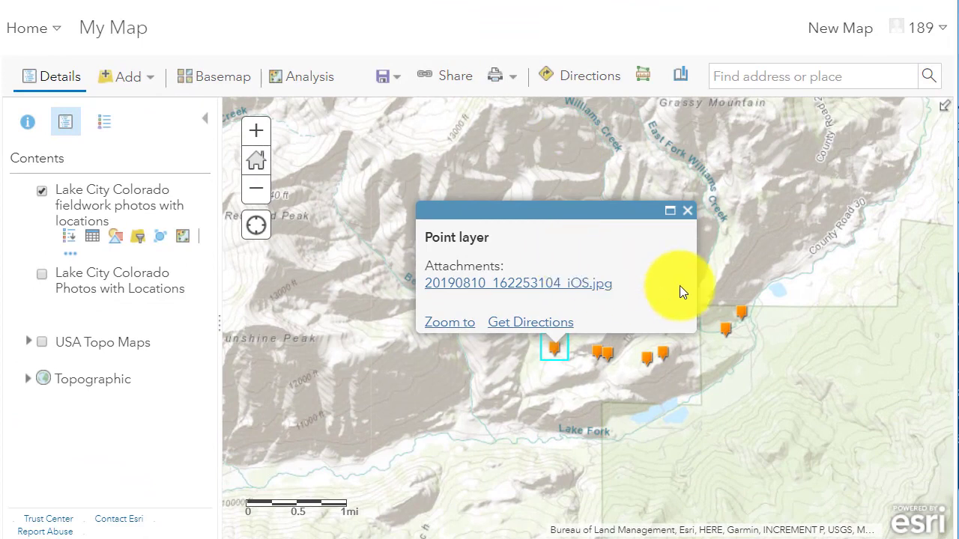
# Change the map's basemap to Imagery.
pyautogui.moveTo(759, 265); pyautogui.dragTo(738, 302)
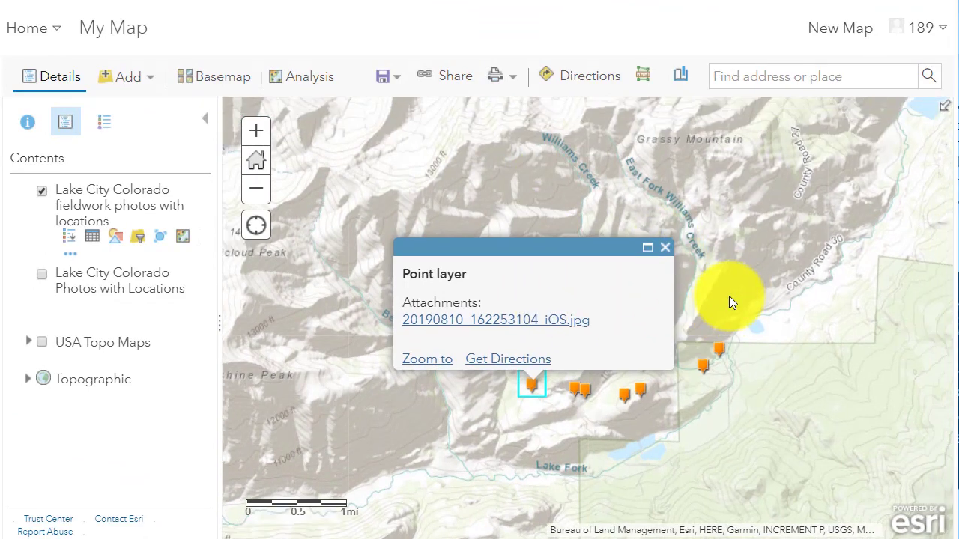
pyautogui.scroll(-1, 728, 296)
pyautogui.moveTo(617, 257); pyautogui.dragTo(470, 223)
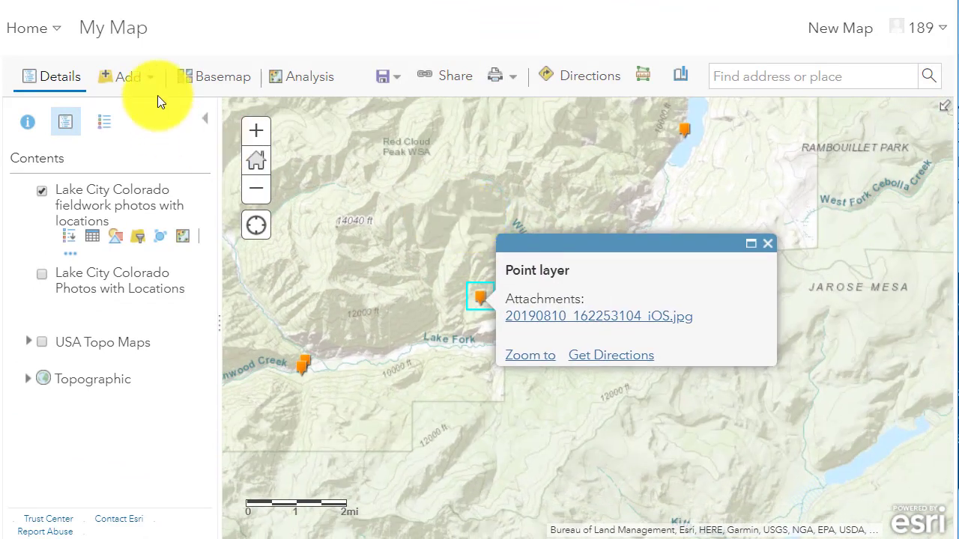
pyautogui.click(184, 84)
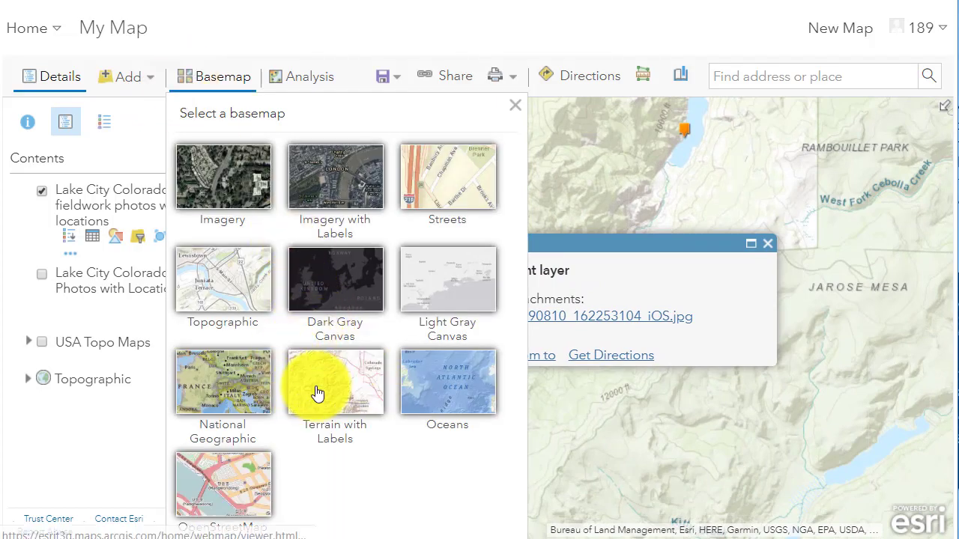
pyautogui.click(250, 193)
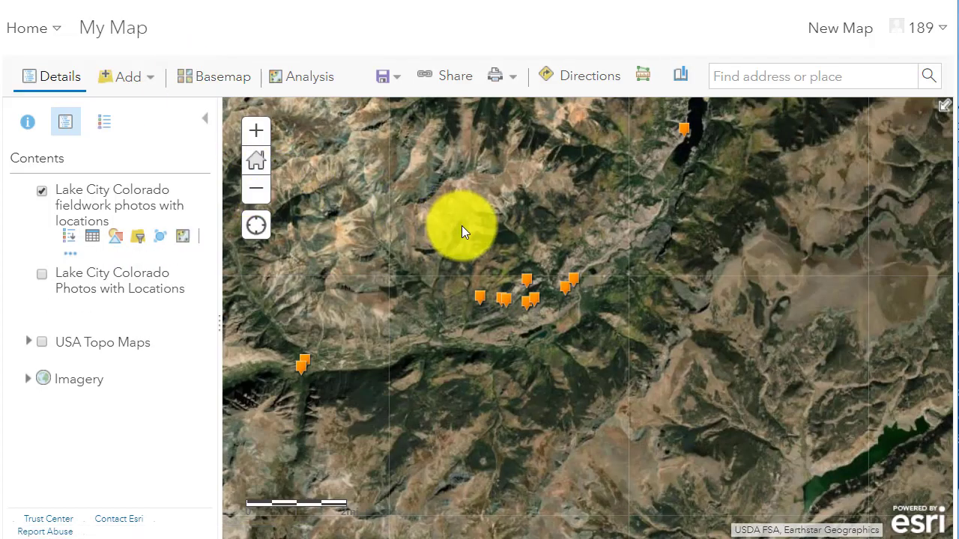
# Search ArcGIS Online for "usa topo" and add the USA Topo Maps layer to the map.
pyautogui.click(128, 81)
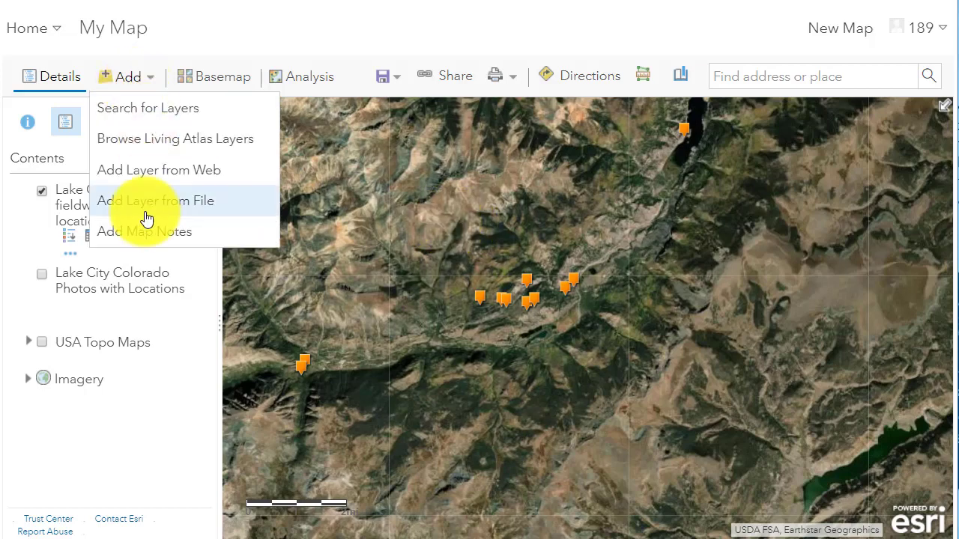
pyautogui.click(152, 122)
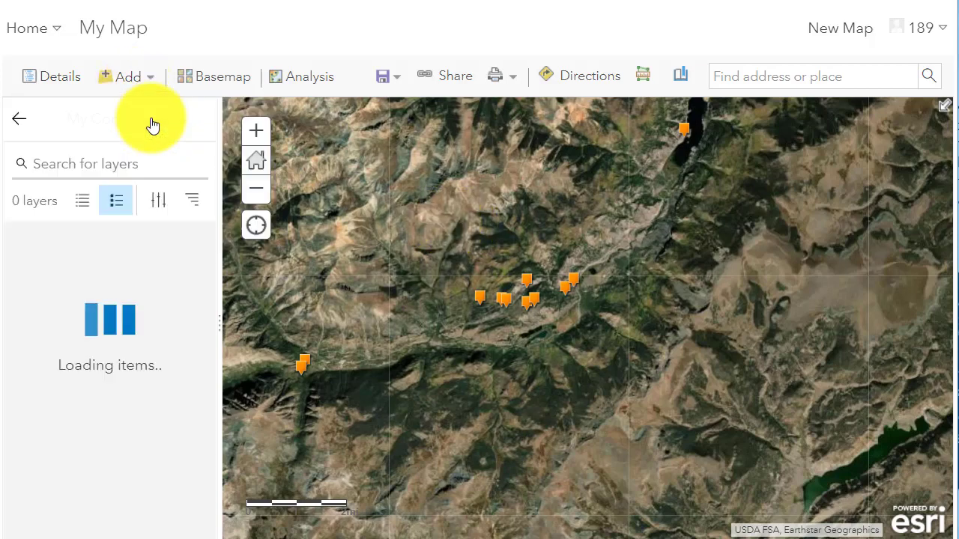
pyautogui.click(153, 121)
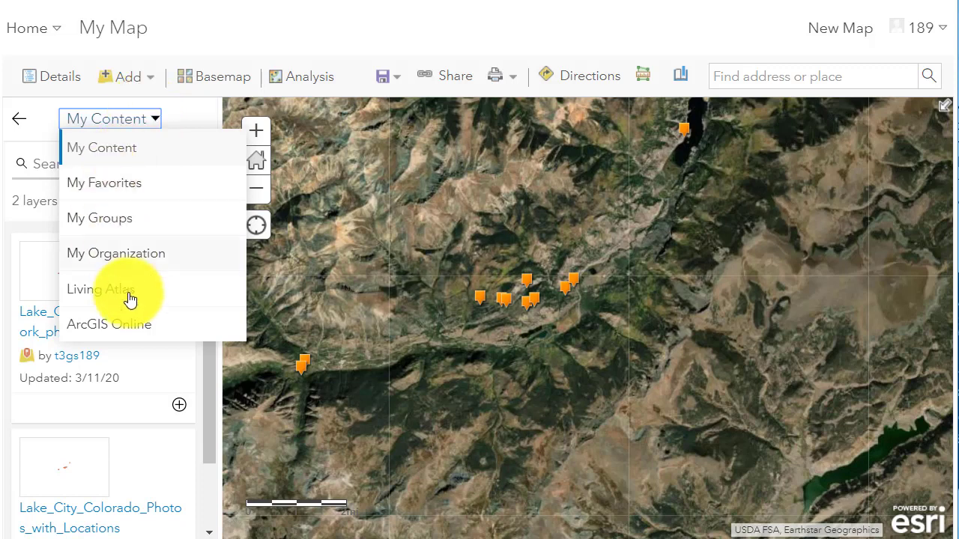
pyautogui.click(112, 324)
pyautogui.click(87, 160)
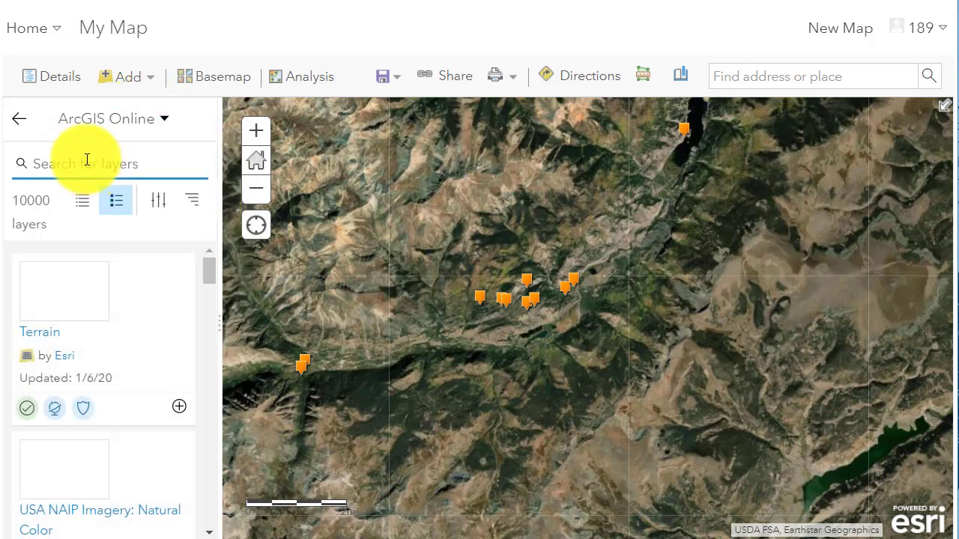
pyautogui.write('usa topo')
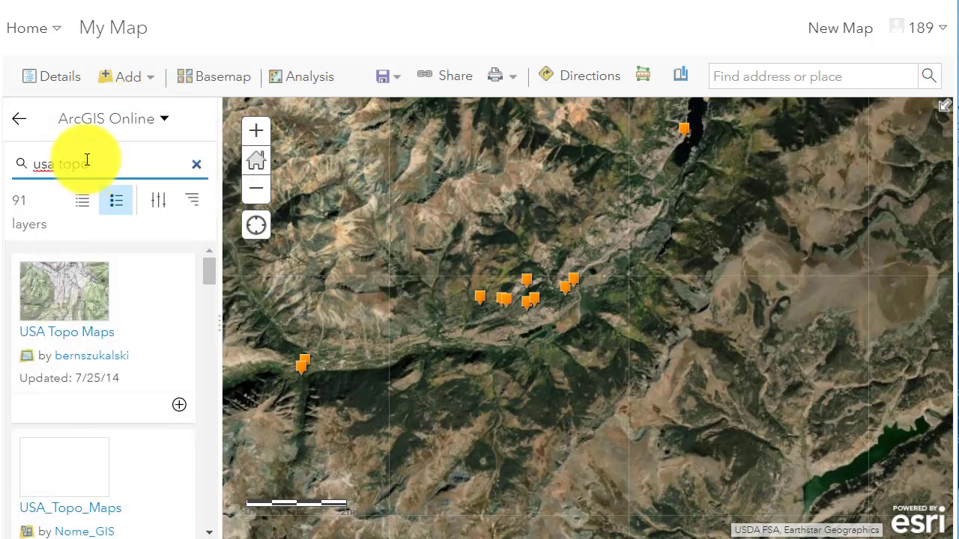
pyautogui.click(87, 313)
pyautogui.click(397, 486)
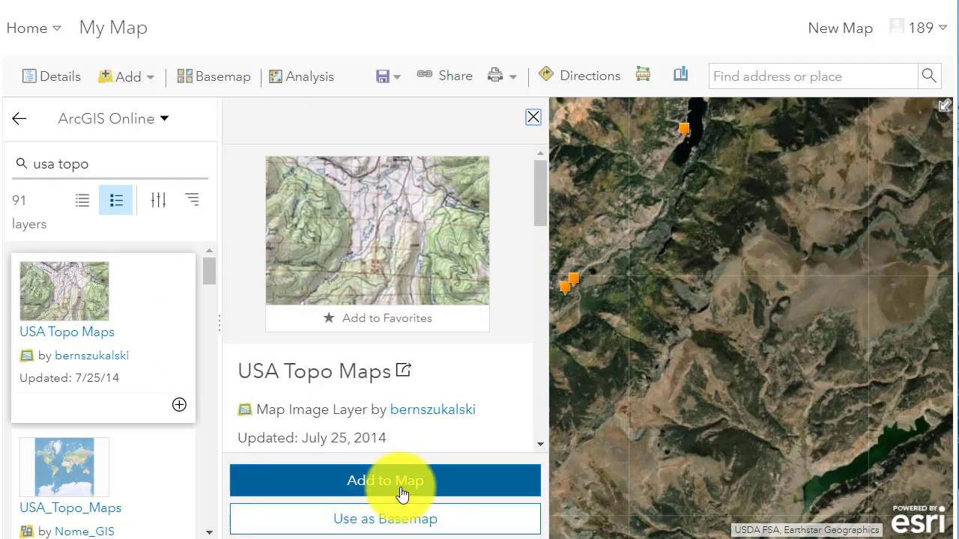
pyautogui.click(12, 119)
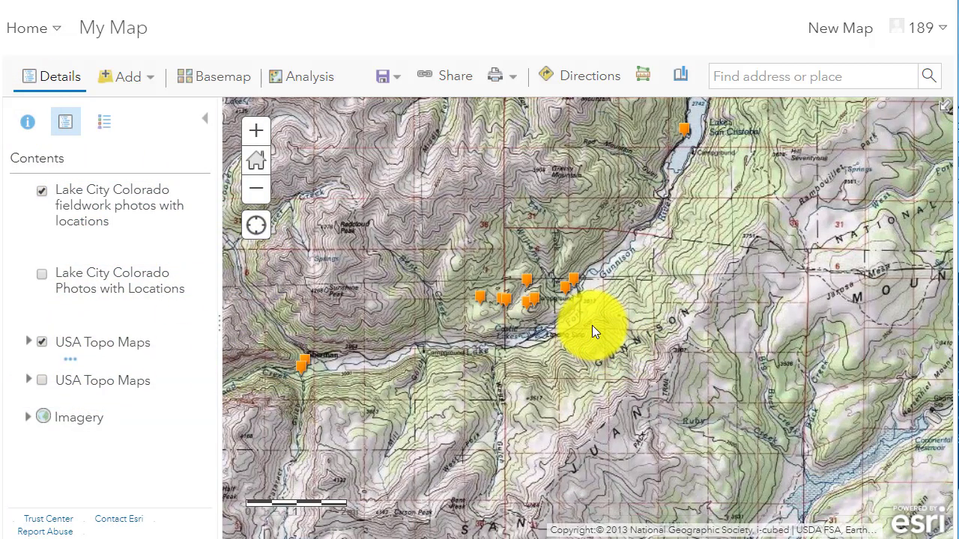
# Examine the photo points against the topographic map between Williams Creek and Lake San Cristobal, and show the map-making instructions.
pyautogui.scroll(1, 591, 325)
pyautogui.moveTo(527, 307); pyautogui.dragTo(672, 381)
pyautogui.moveTo(676, 272); pyautogui.dragTo(504, 398)
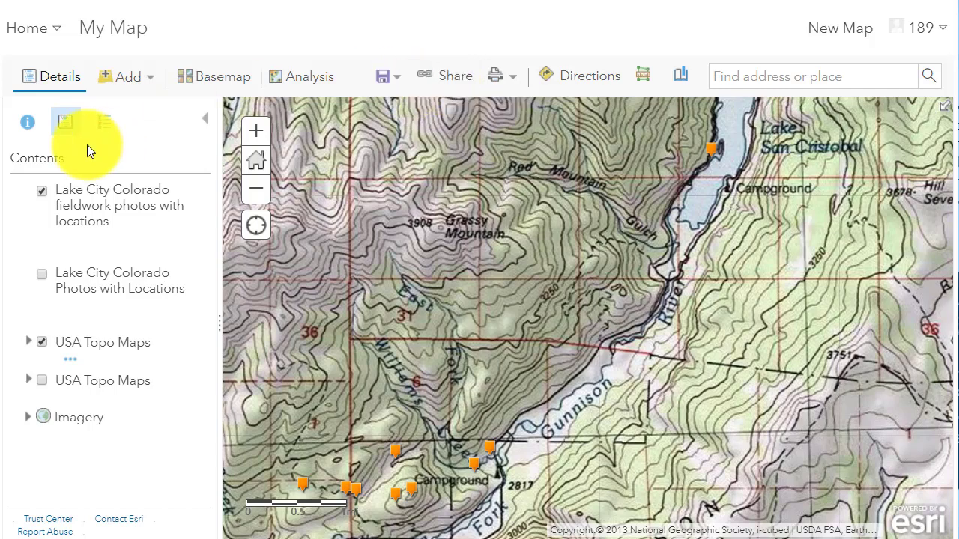
pyautogui.click(28, 122)
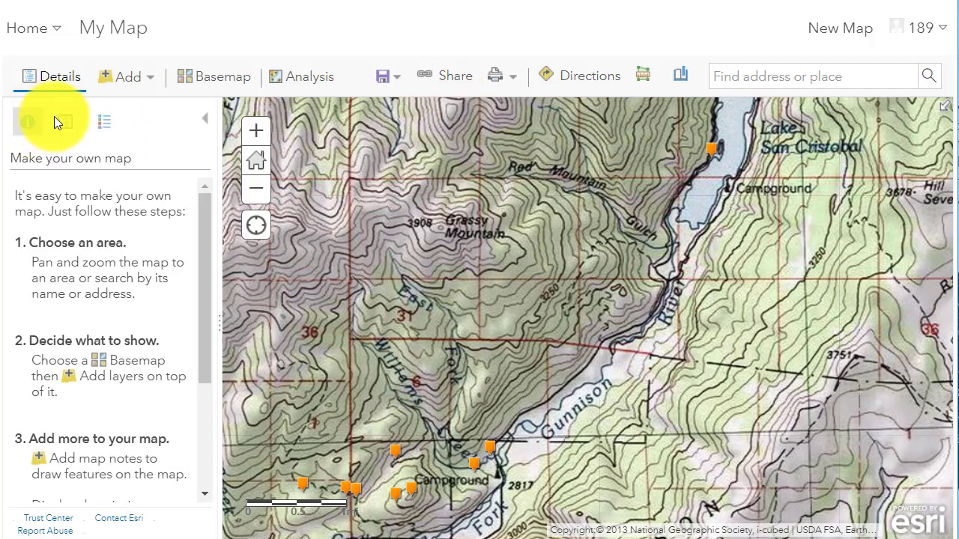
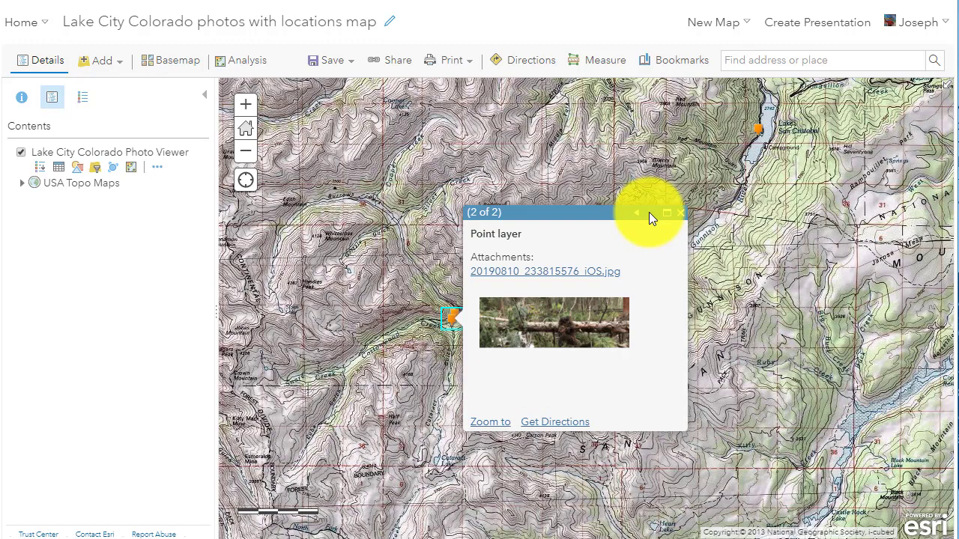
# View the full-size attachment 20190810_233815576_iOS.jpg from the point's pop-up in a new tab and close it.
pyautogui.rightClick(568, 275)
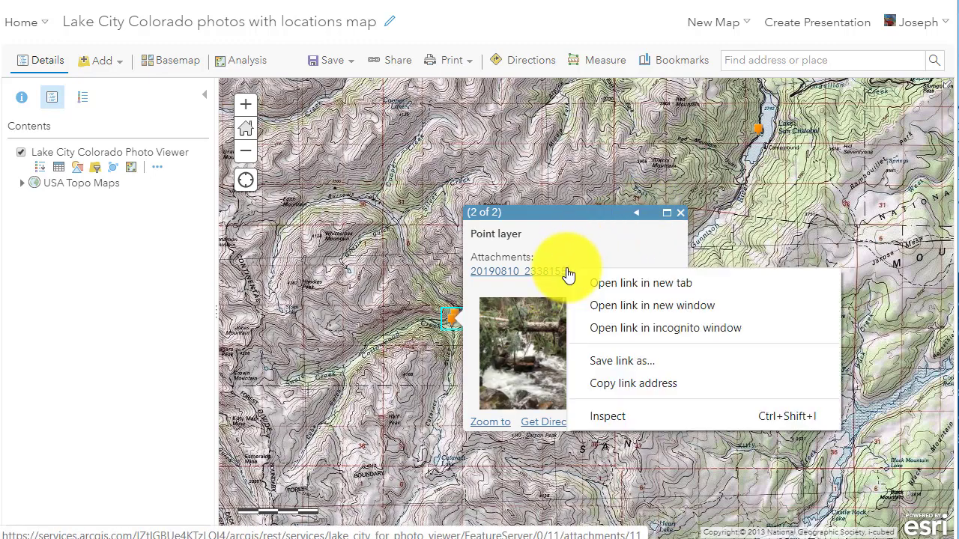
pyautogui.click(613, 283)
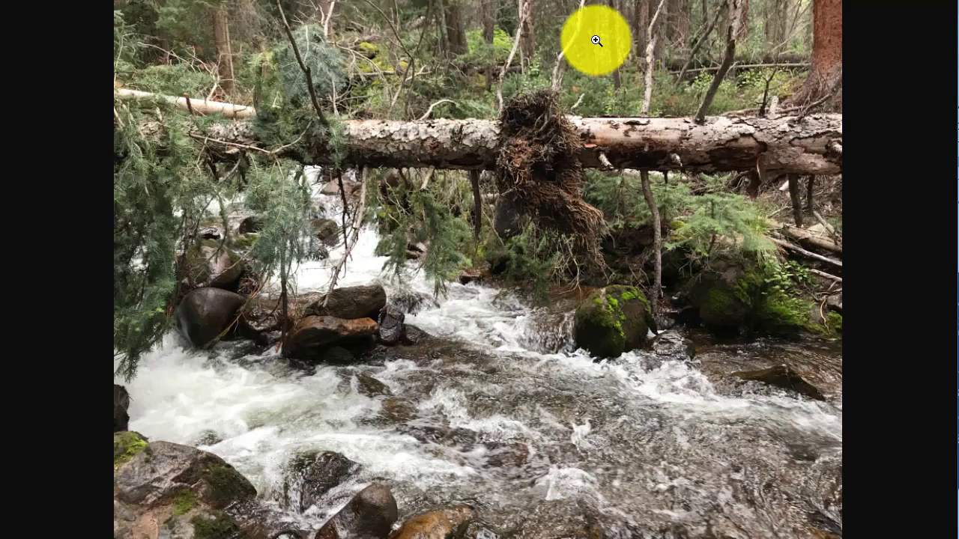
pyautogui.hotkey('ctrl', 'w')
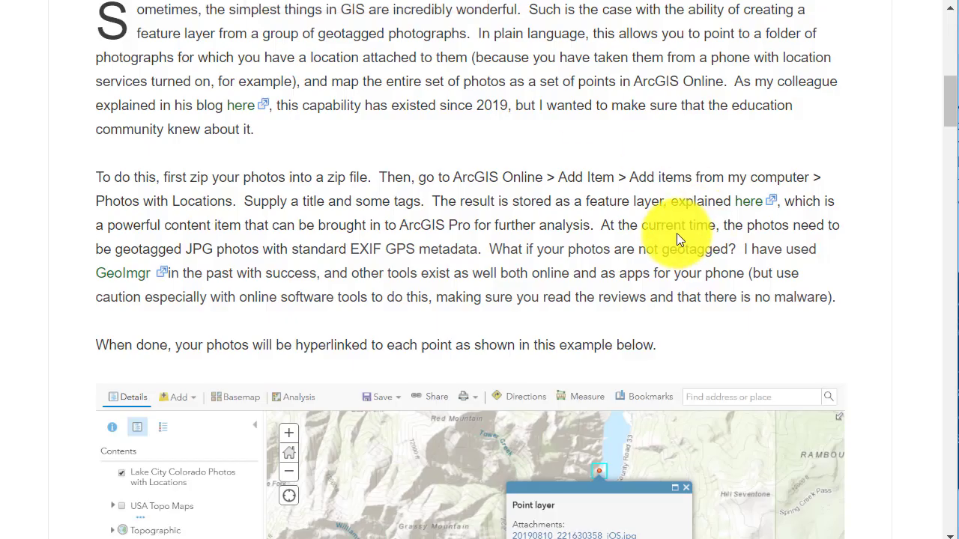
# Read the blog post's section on showing thumbnails in pop-ups with Arcade expressions and open its linked explanation.
pyautogui.scroll(-2, 677, 233)
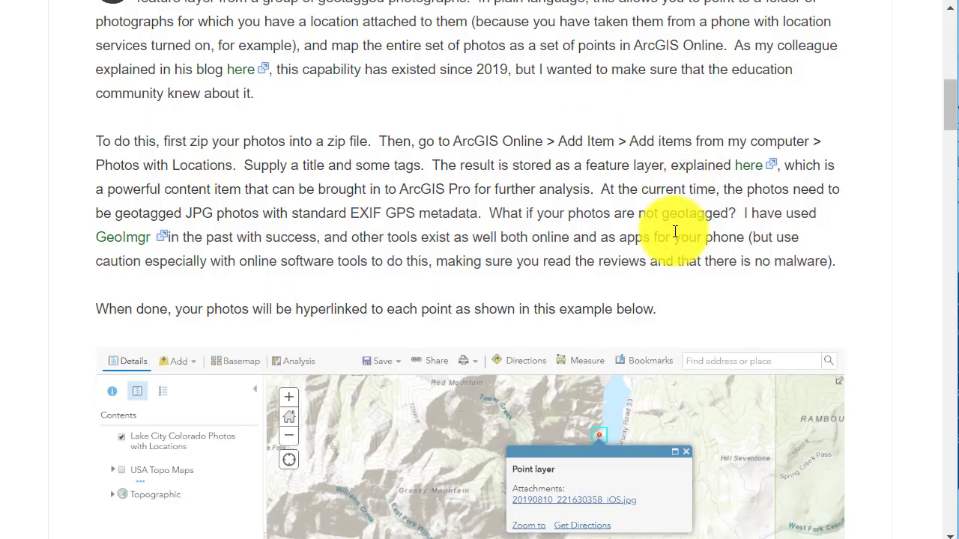
pyautogui.scroll(-10, 674, 231)
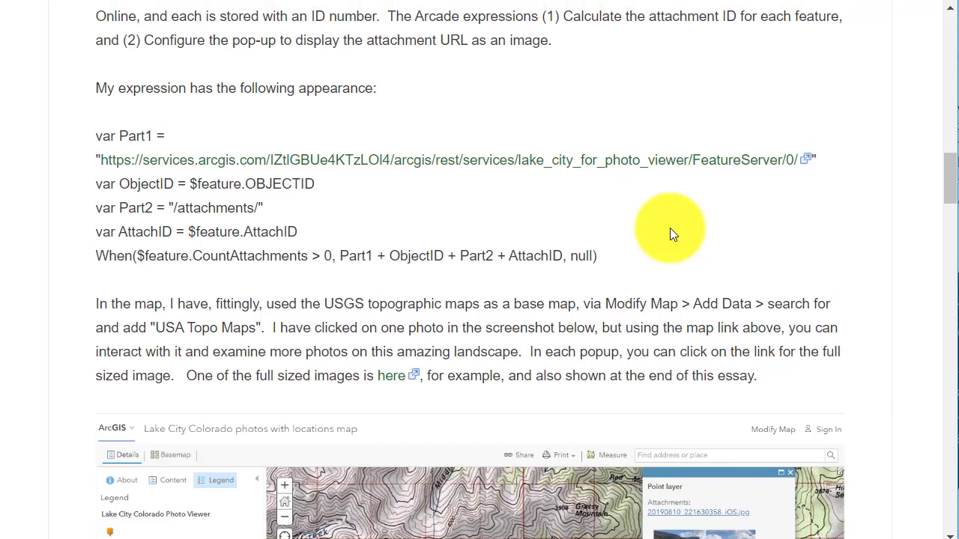
pyautogui.scroll(3, 670, 228)
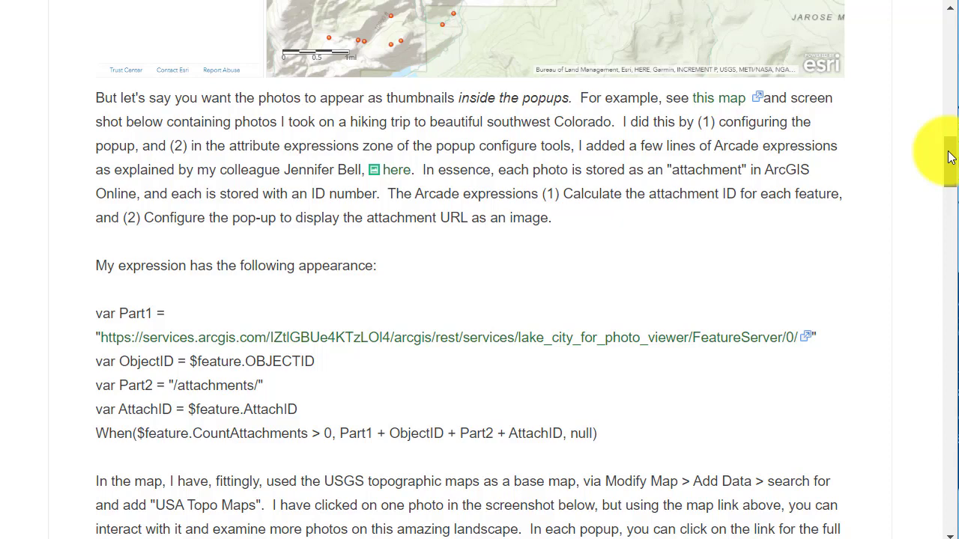
pyautogui.scroll(-3, 950, 158)
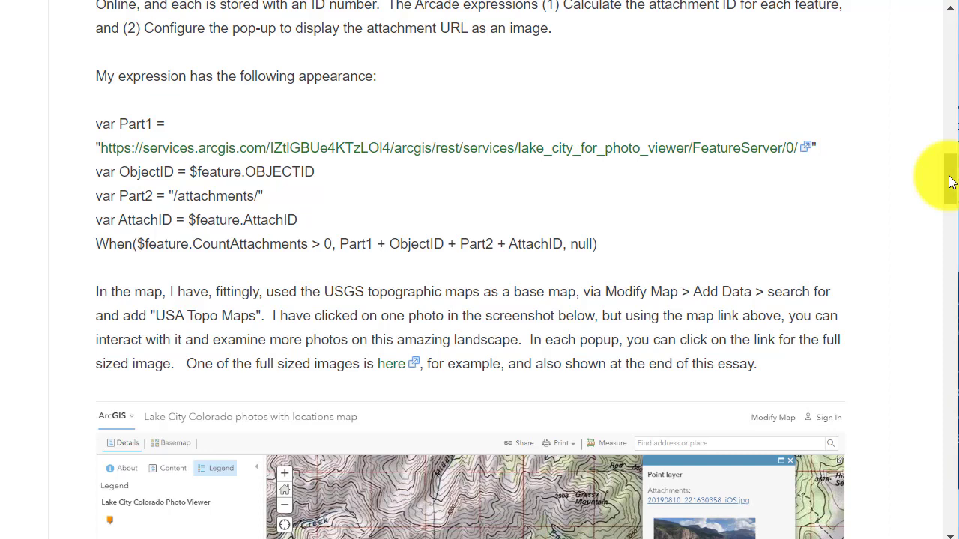
pyautogui.moveTo(952, 182); pyautogui.dragTo(950, 158)
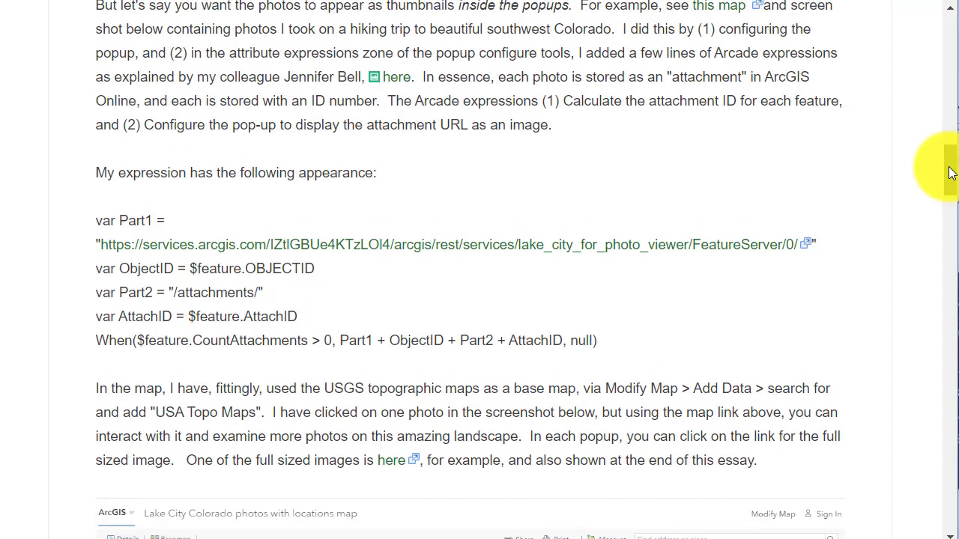
pyautogui.rightClick(400, 78)
pyautogui.click(416, 92)
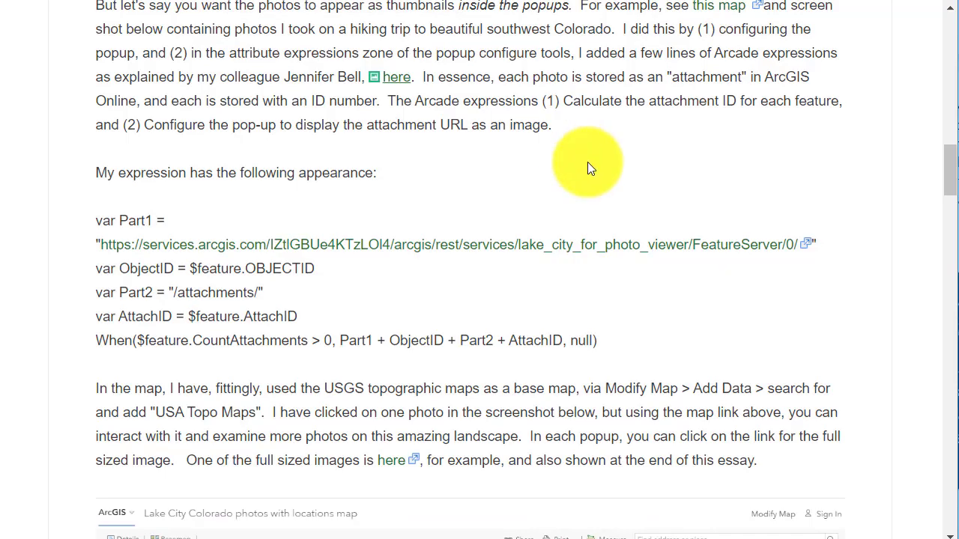
# Examine the blog post's topographic map example and read about the advantages of the photos with locations method.
pyautogui.scroll(-4, 588, 168)
pyautogui.scroll(-1, 587, 169)
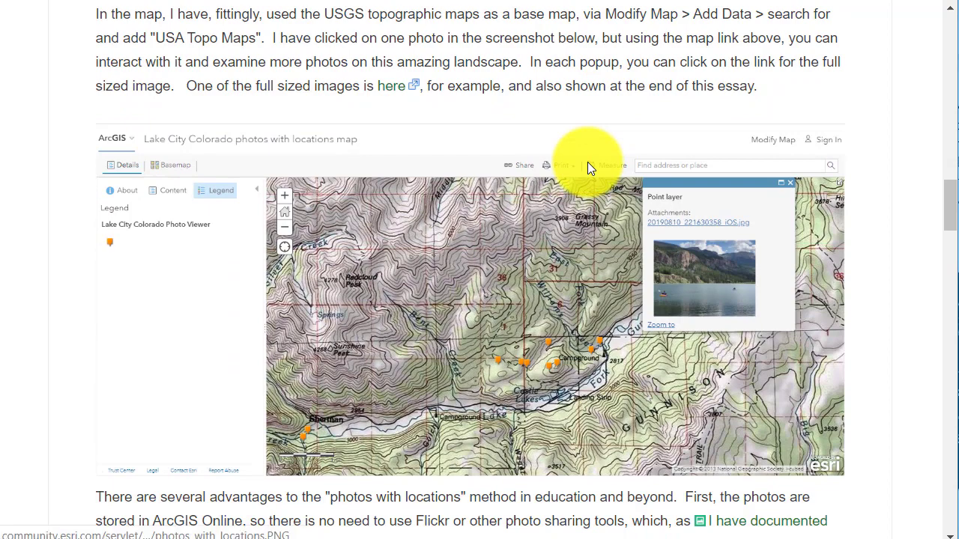
pyautogui.scroll(-5, 589, 168)
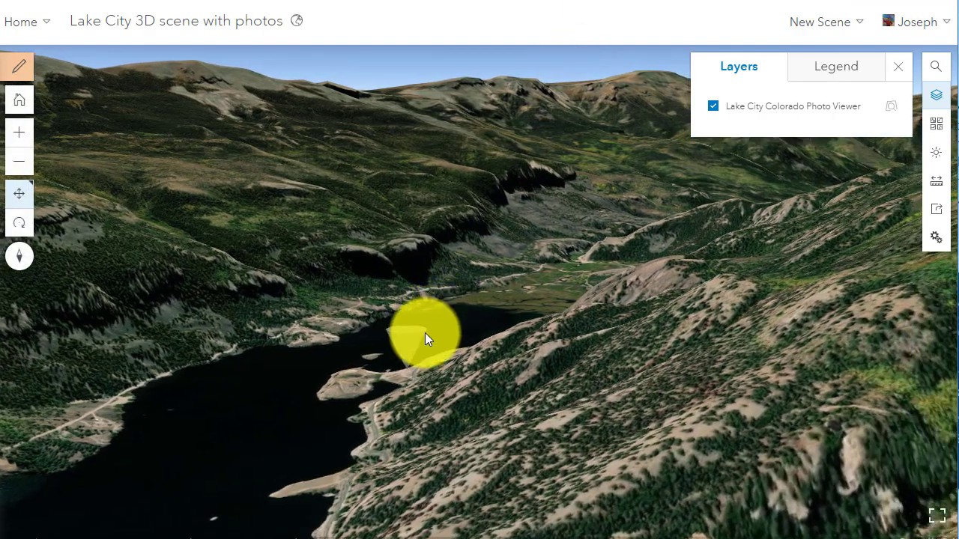
# View the full-size attachment 20190810_221630358_iOS.jpg of the lakeshore photo point in the 3D scene and close it.
pyautogui.click(412, 337)
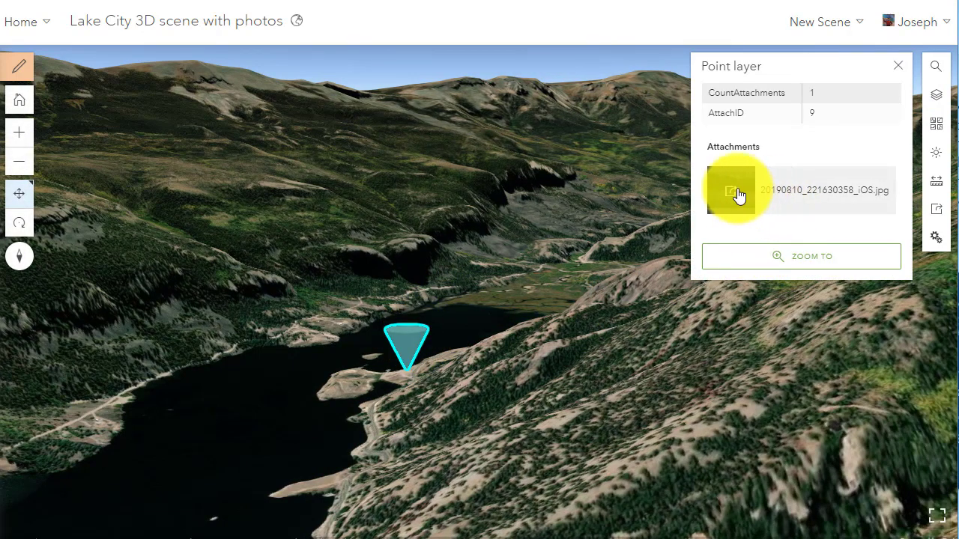
pyautogui.click(739, 195)
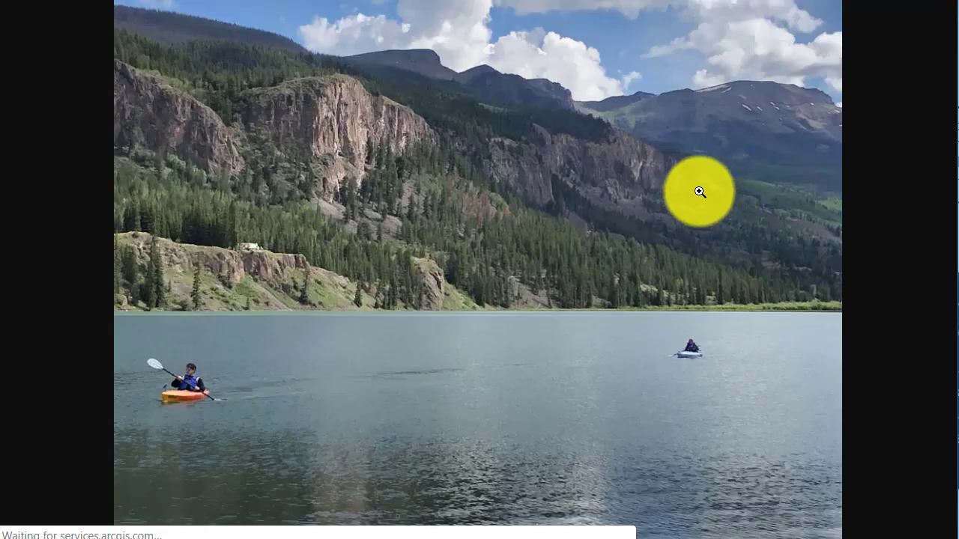
pyautogui.hotkey('ctrl', 'w')
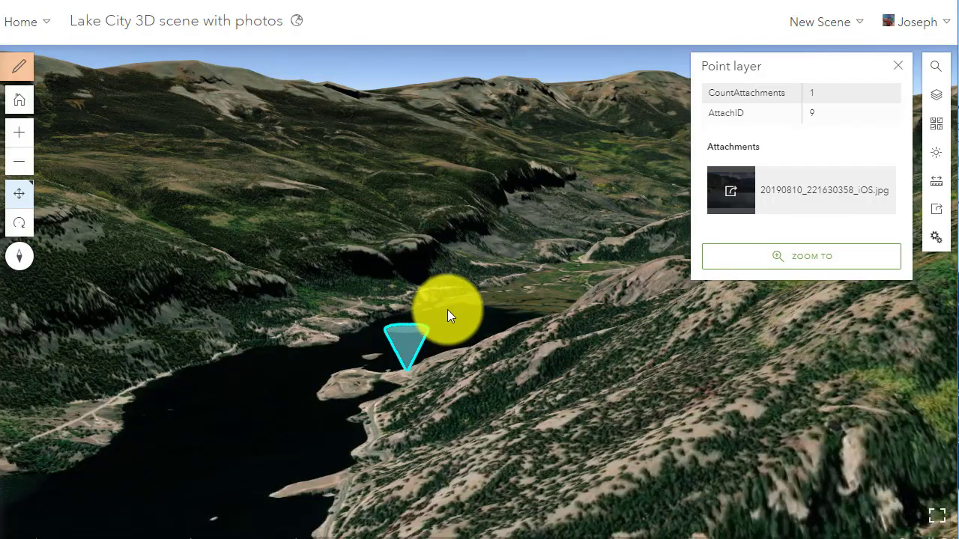
# Find the two photo points beside the valley road in the 3D scene and open the attachment 20190810_141608239_iOS.jpg.
pyautogui.moveTo(447, 309); pyautogui.dragTo(290, 305)
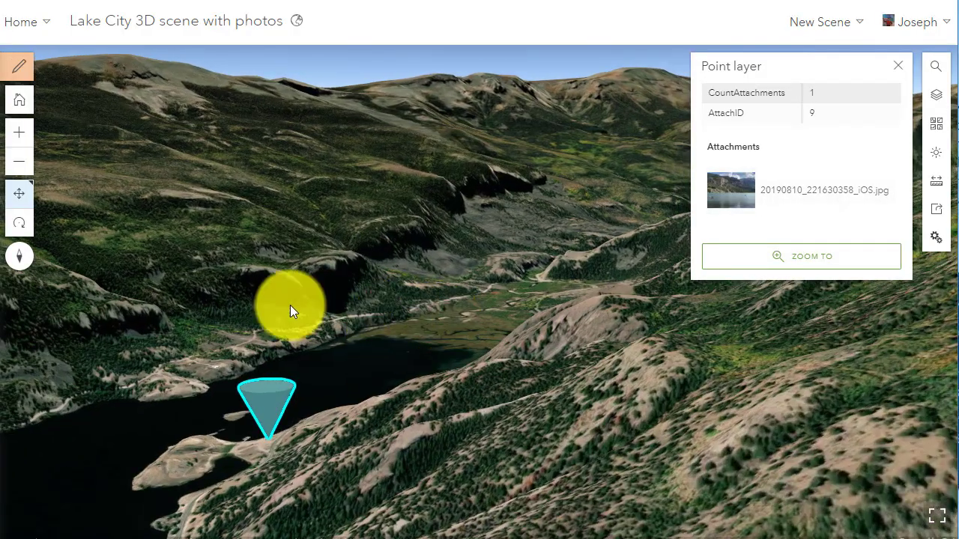
pyautogui.click(18, 224)
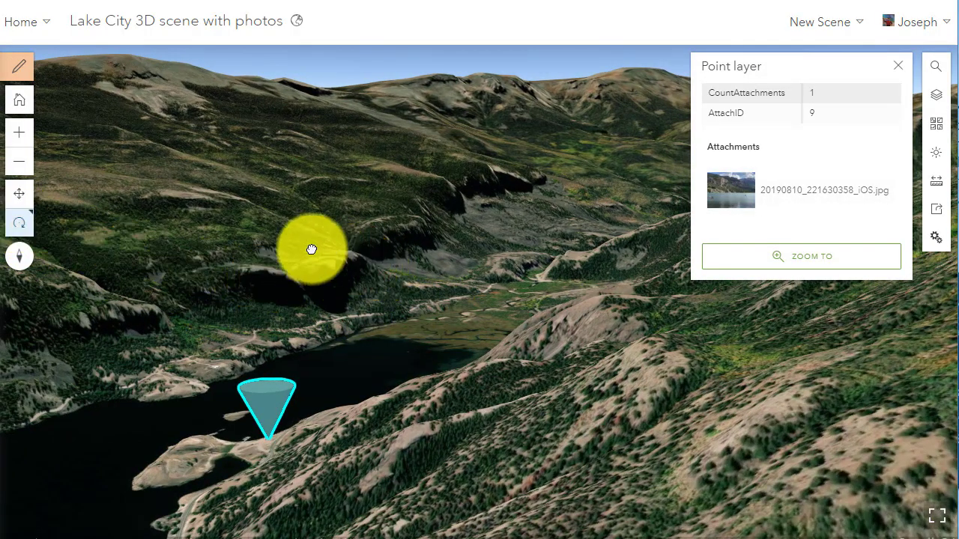
pyautogui.moveTo(312, 248); pyautogui.dragTo(469, 187)
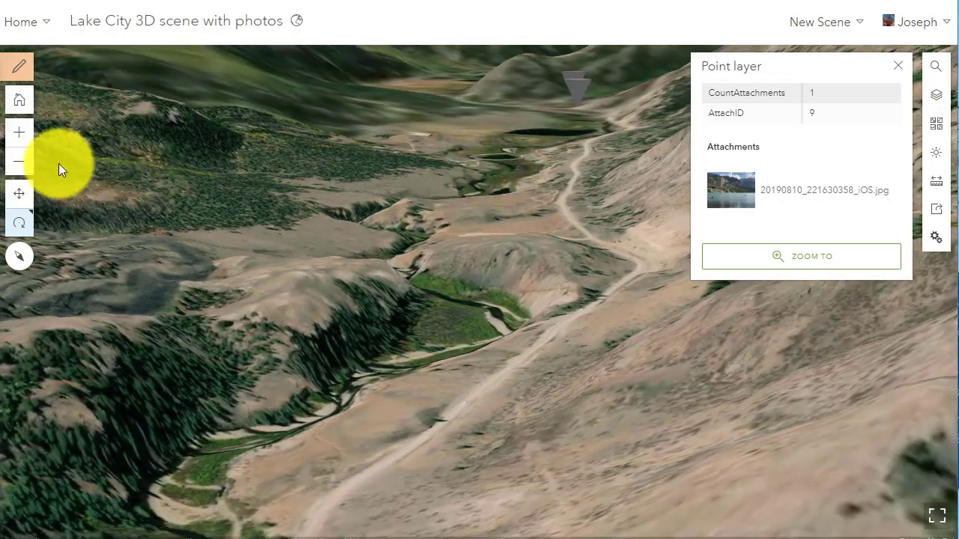
pyautogui.click(20, 132)
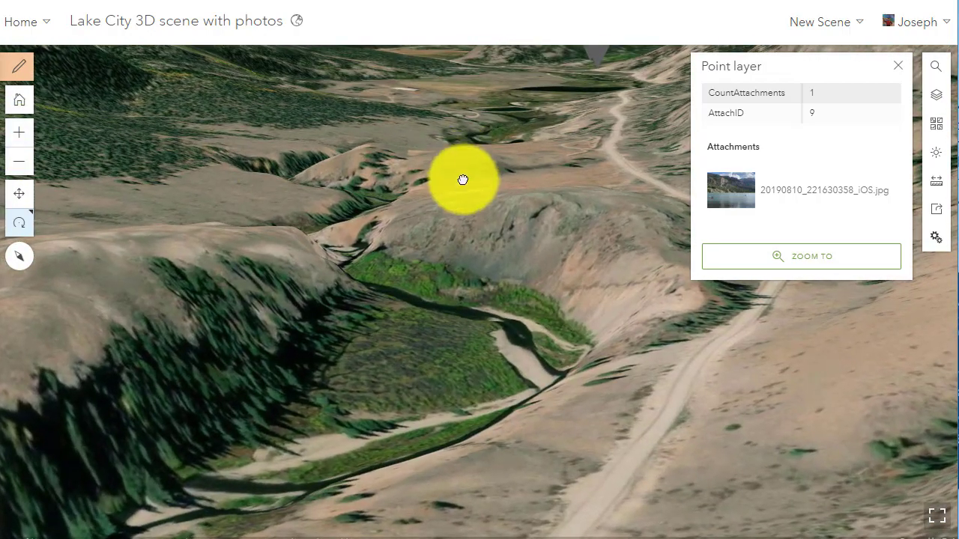
pyautogui.moveTo(462, 180); pyautogui.dragTo(422, 203)
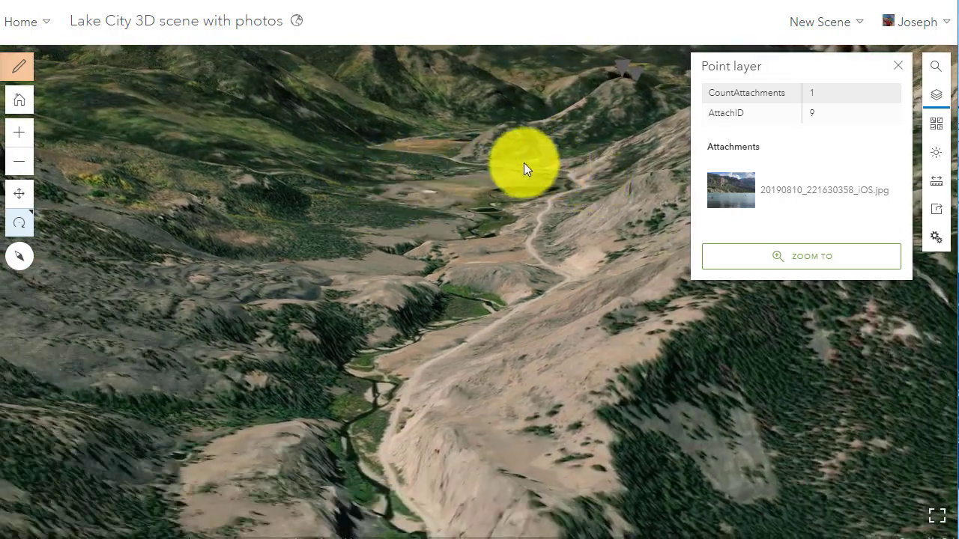
pyautogui.click(24, 199)
pyautogui.moveTo(460, 175); pyautogui.dragTo(385, 313)
pyautogui.click(379, 347)
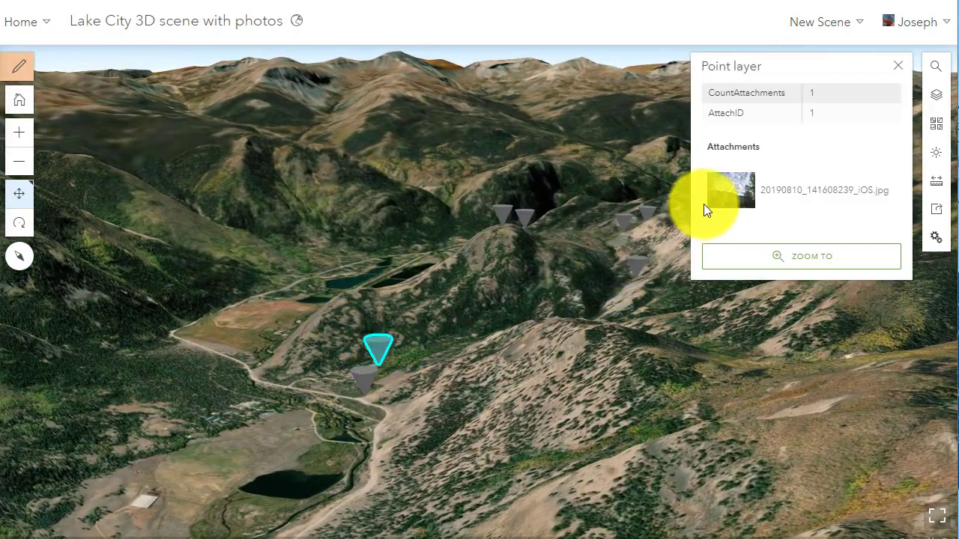
pyautogui.click(723, 197)
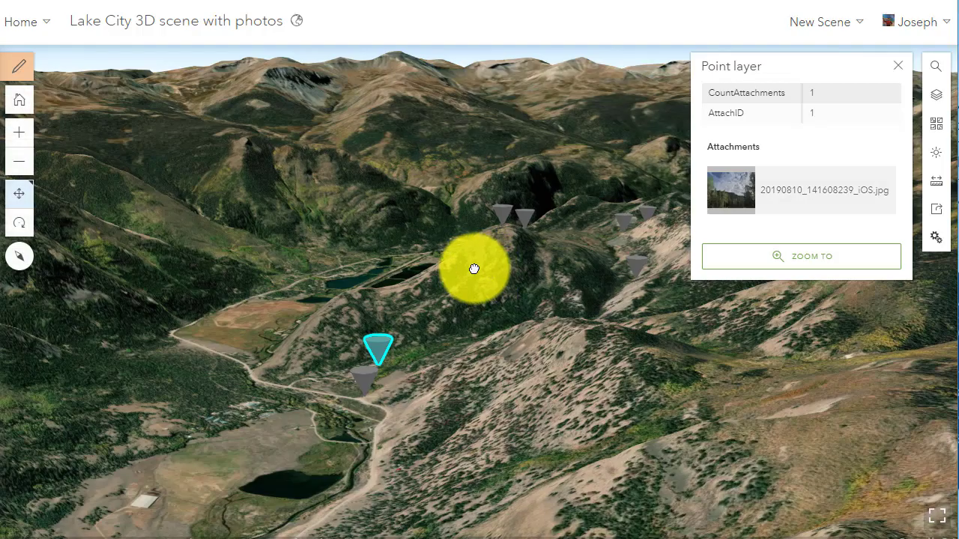
# Show the pop-up for the ridge photo point with the attachment 20190810_155704908_iOS.jpg.
pyautogui.moveTo(473, 267); pyautogui.dragTo(532, 314)
pyautogui.scroll(5, 532, 314)
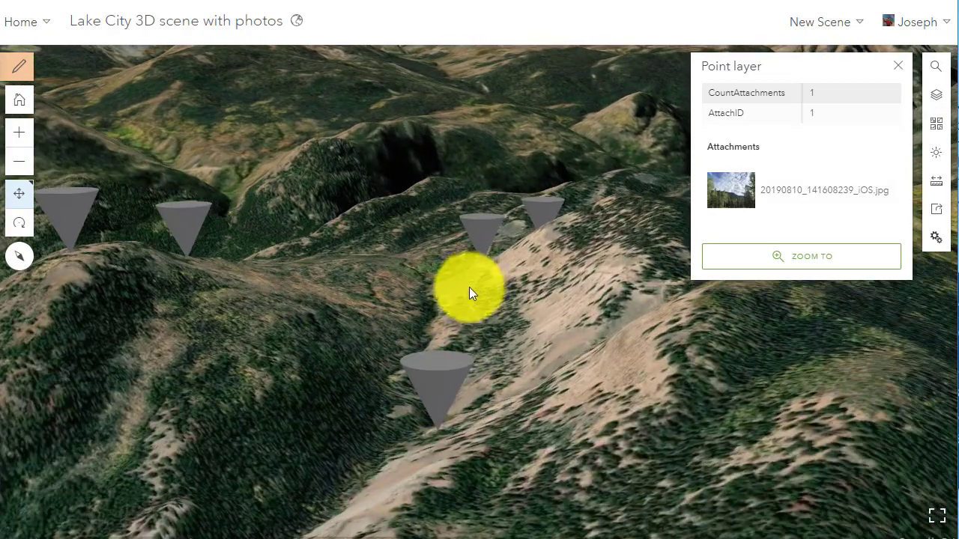
pyautogui.moveTo(468, 287)
pyautogui.mouseDown()
pyautogui.moveTo(534, 294)
pyautogui.moveTo(456, 344)
pyautogui.moveTo(482, 283)
pyautogui.mouseUp()
pyautogui.click(482, 283)
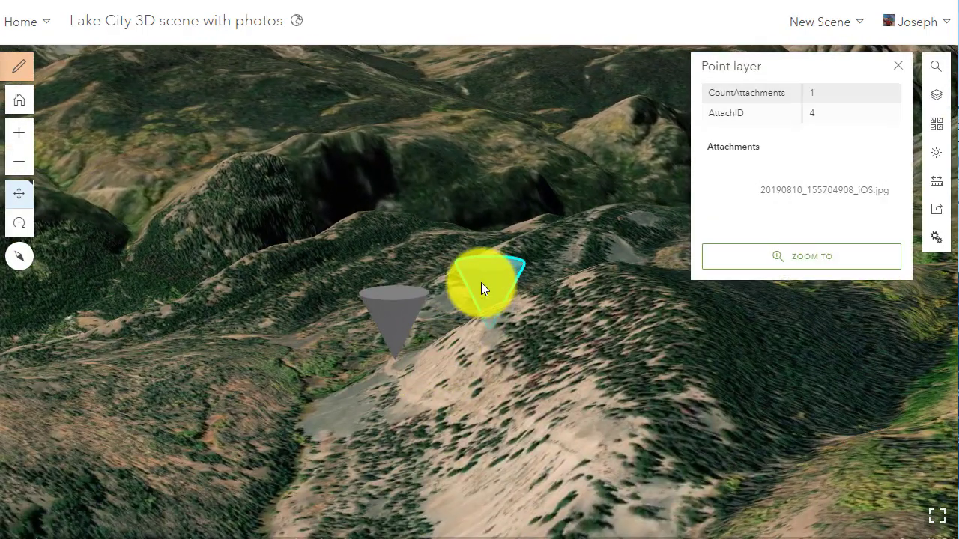
# View the ridge photo points from another side and open the neighbouring point's attachment 20190810_171147051_iOS.jpg.
pyautogui.click(19, 223)
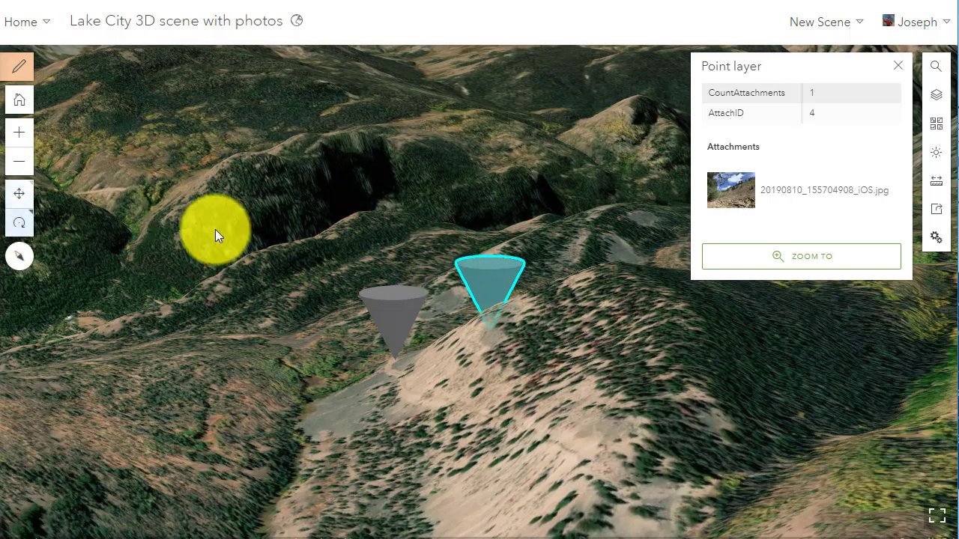
pyautogui.moveTo(250, 235); pyautogui.dragTo(435, 271)
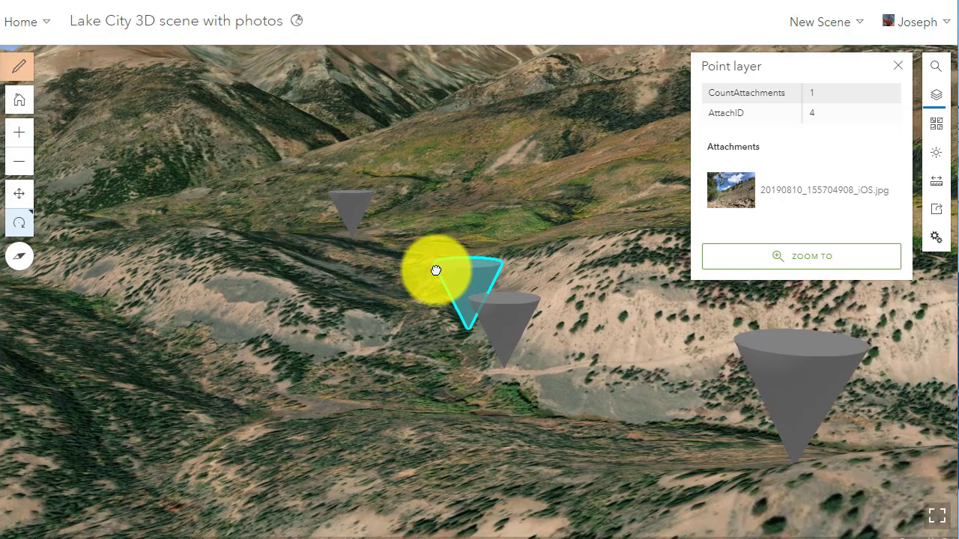
pyautogui.click(504, 321)
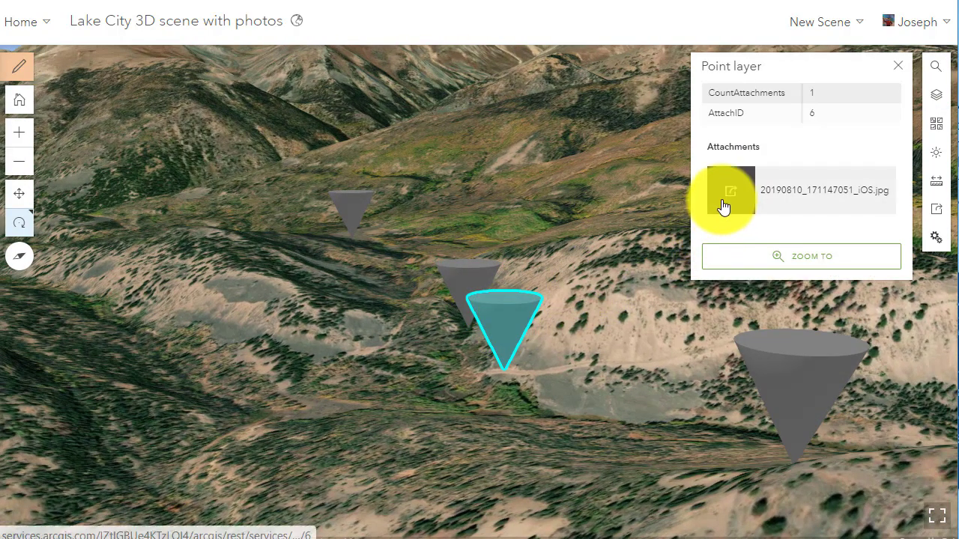
pyautogui.click(726, 200)
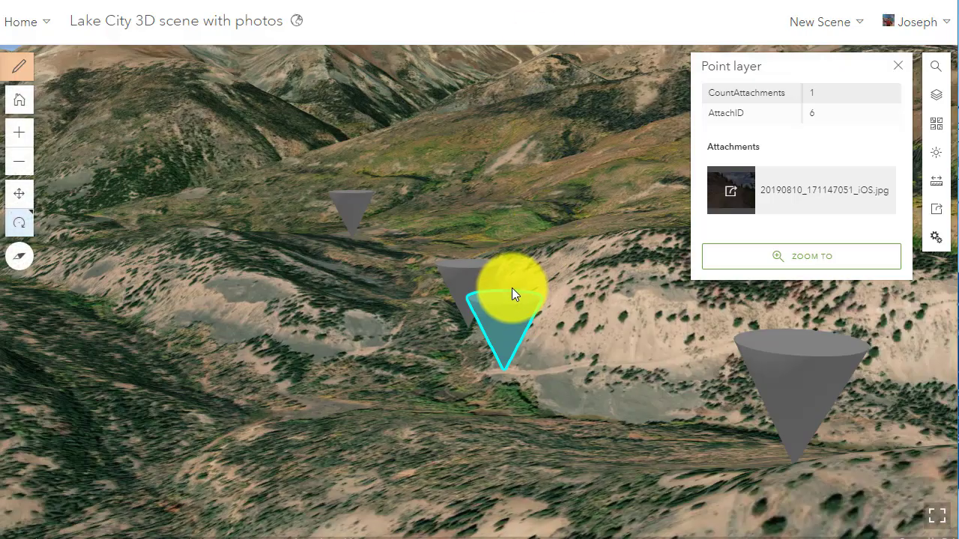
# Survey the photo points across the mountain valley in 3D and return to the blog post's section on new map viewer pop-ups.
pyautogui.scroll(-3, 511, 288)
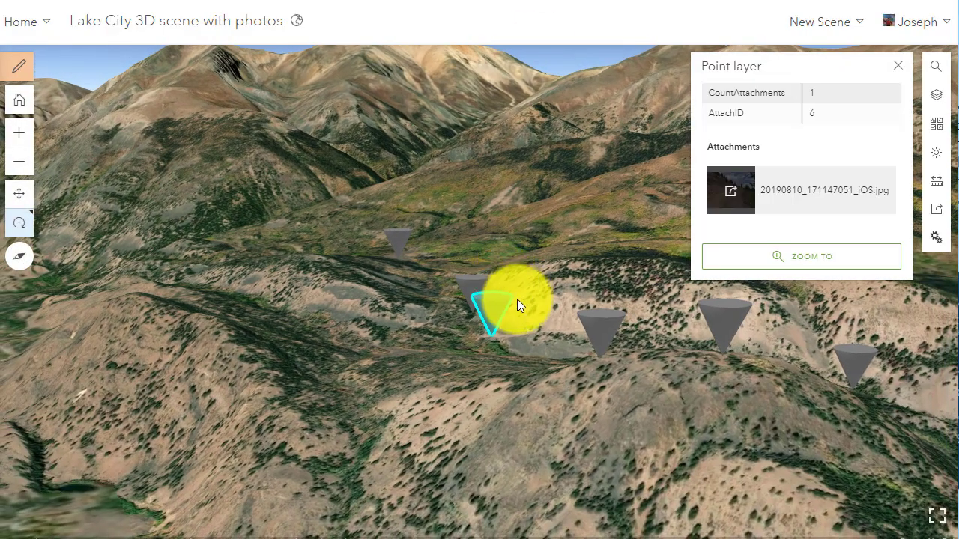
pyautogui.moveTo(517, 299); pyautogui.dragTo(506, 351)
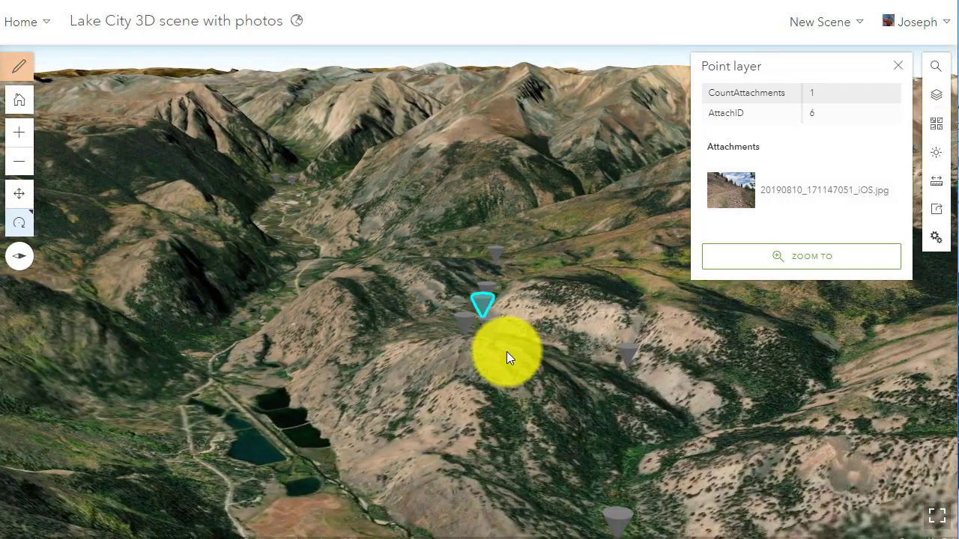
pyautogui.moveTo(423, 306); pyautogui.dragTo(532, 292)
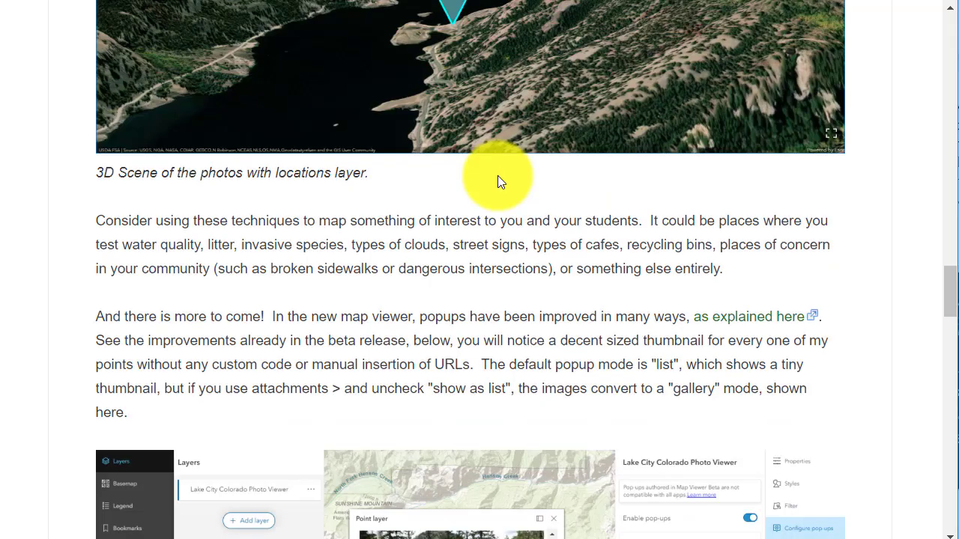
pyautogui.scroll(-1, 498, 178)
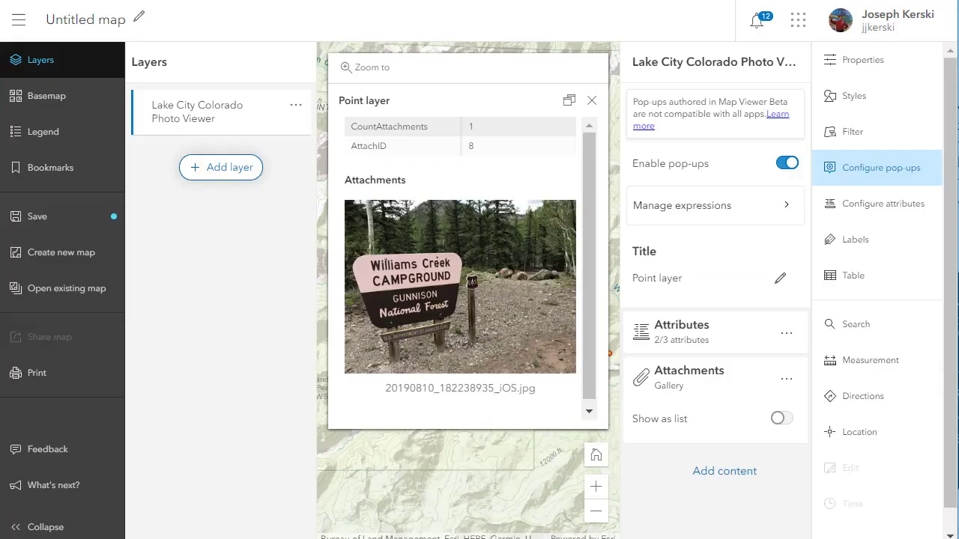
# Close the campground photo's pop-up in the new map viewer and show the Williams Creek point with attachment 20190810_151216319_iOS.jpg.
pyautogui.moveTo(455, 331)
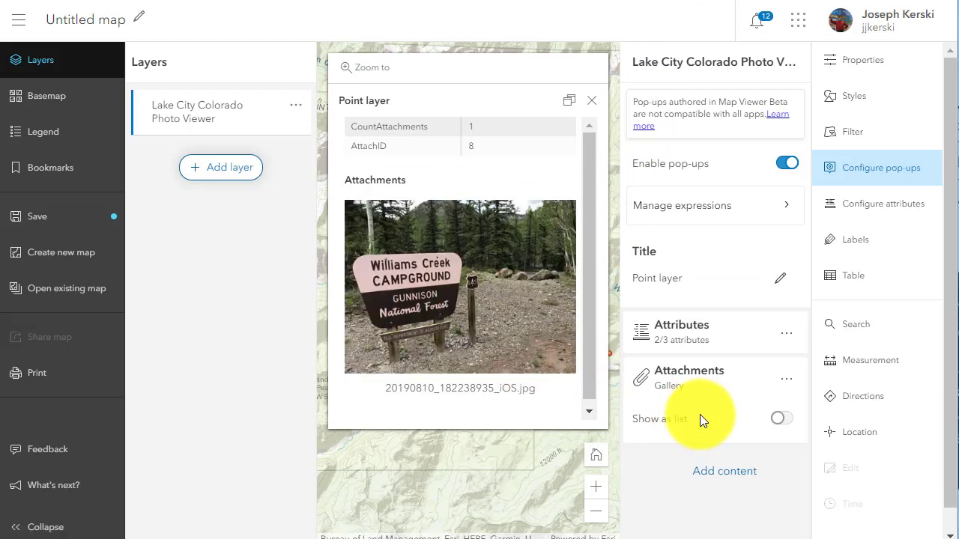
pyautogui.click(596, 107)
pyautogui.moveTo(483, 222); pyautogui.dragTo(414, 234)
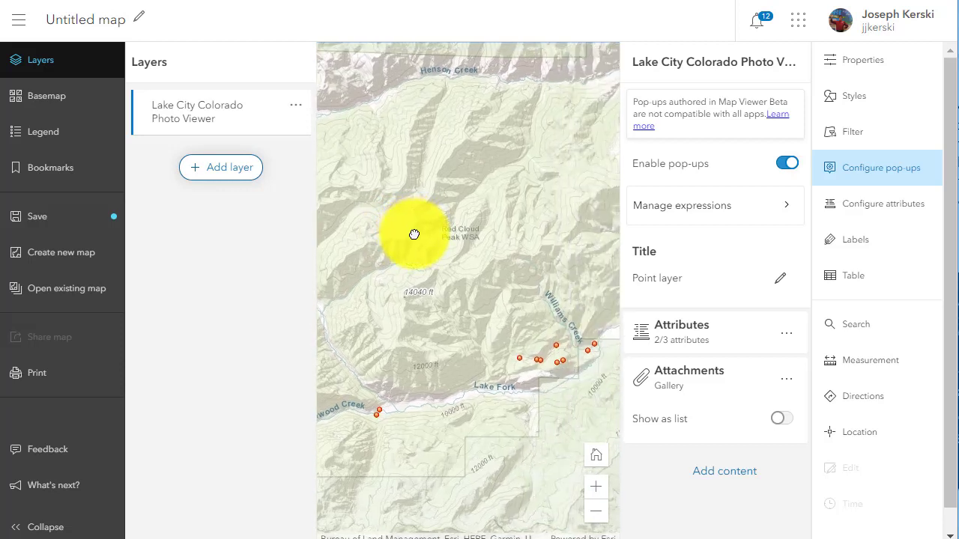
pyautogui.click(557, 345)
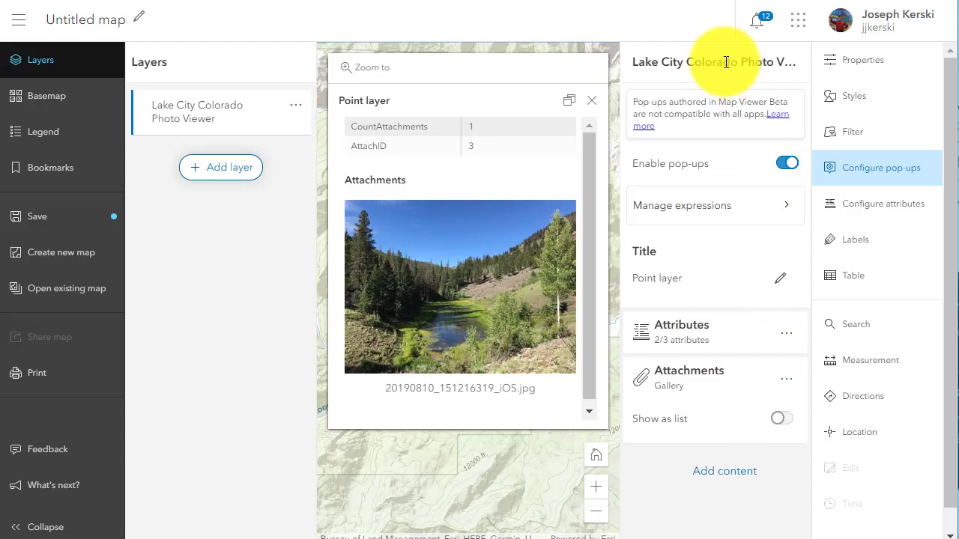
# Hide the pop-up configuration settings and view the Williams Creek Campground sign photo in its point's pop-up, closing it when done.
pyautogui.click(891, 171)
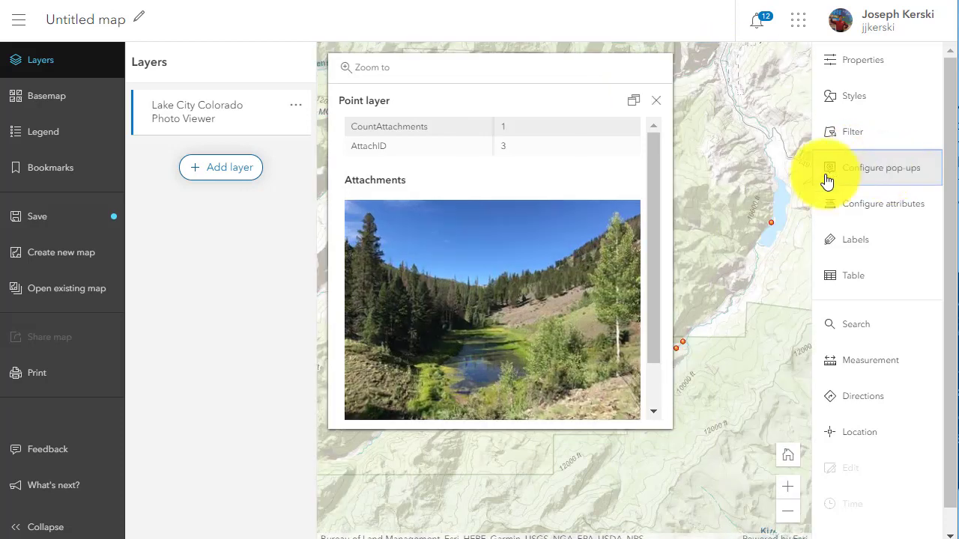
pyautogui.click(662, 99)
pyautogui.moveTo(728, 165); pyautogui.dragTo(588, 167)
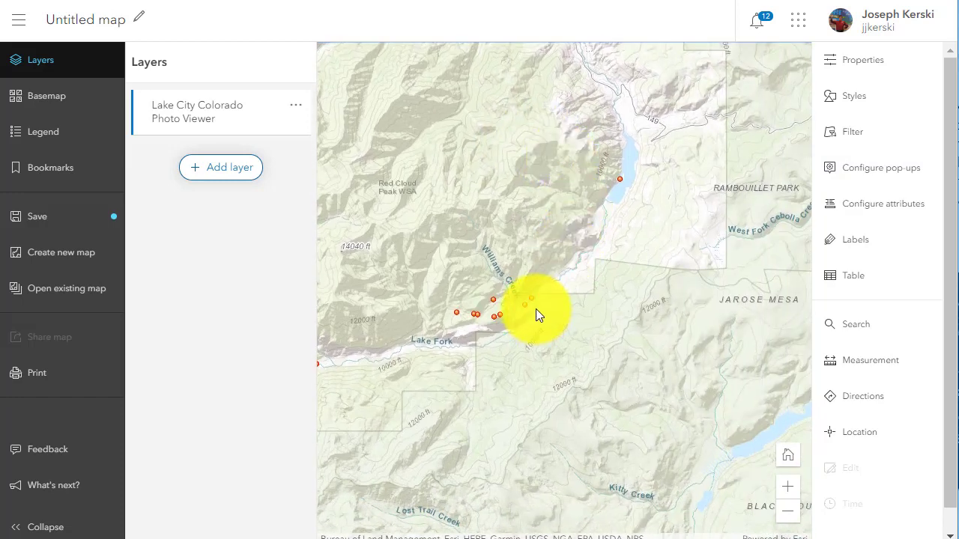
pyautogui.scroll(1, 536, 311)
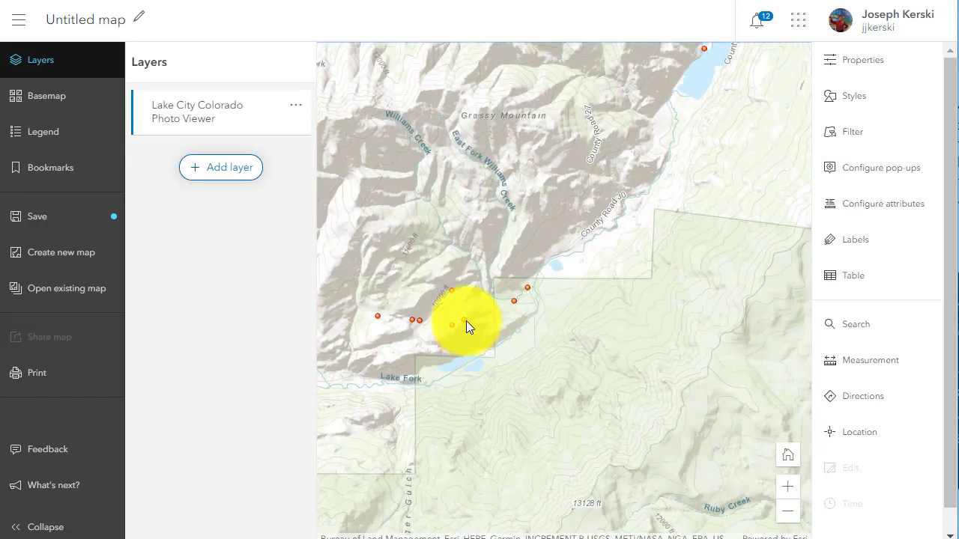
pyautogui.click(465, 323)
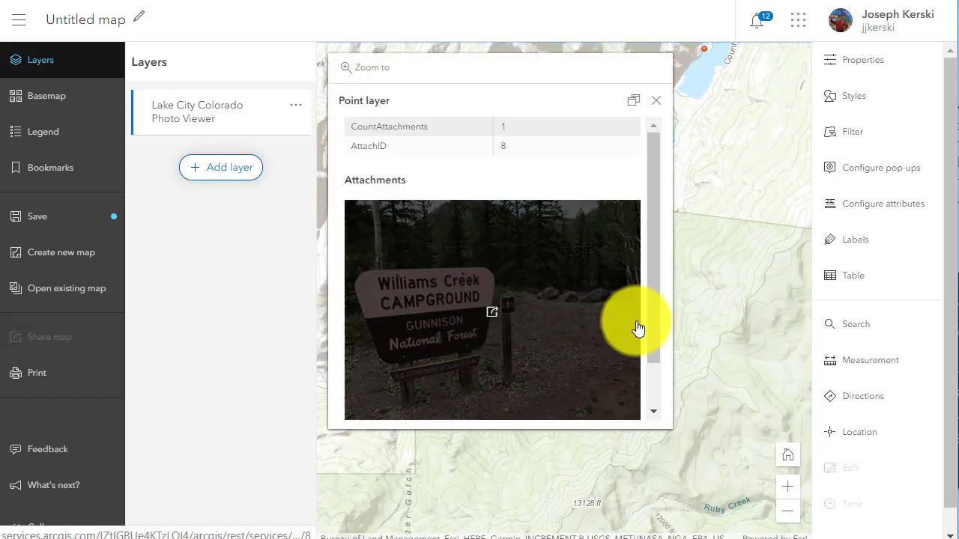
pyautogui.click(658, 100)
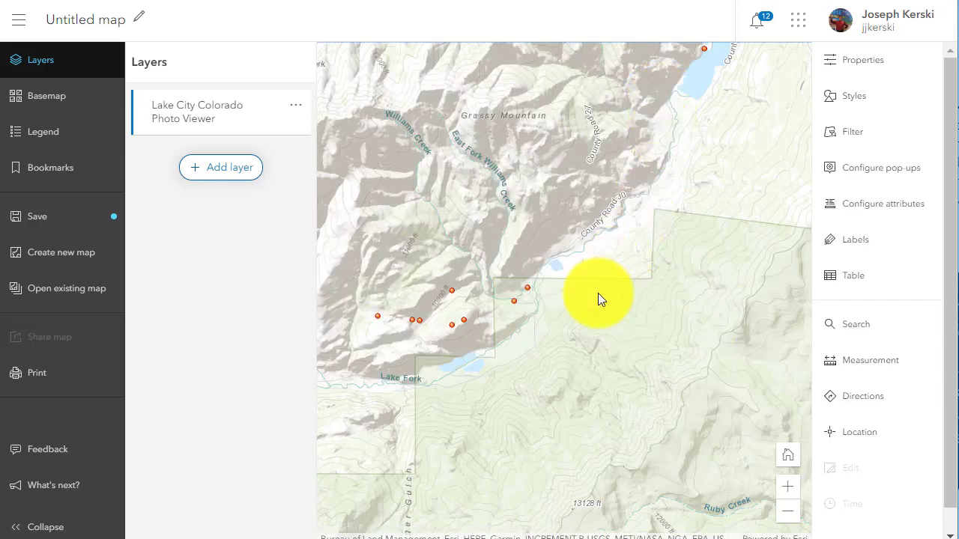
# Show the pop-up with attachment 20190810_233013999_iOS.jpg for the upper photo point near County Road 35 and close it.
pyautogui.moveTo(597, 292); pyautogui.dragTo(696, 117)
pyautogui.moveTo(618, 274); pyautogui.dragTo(752, 220)
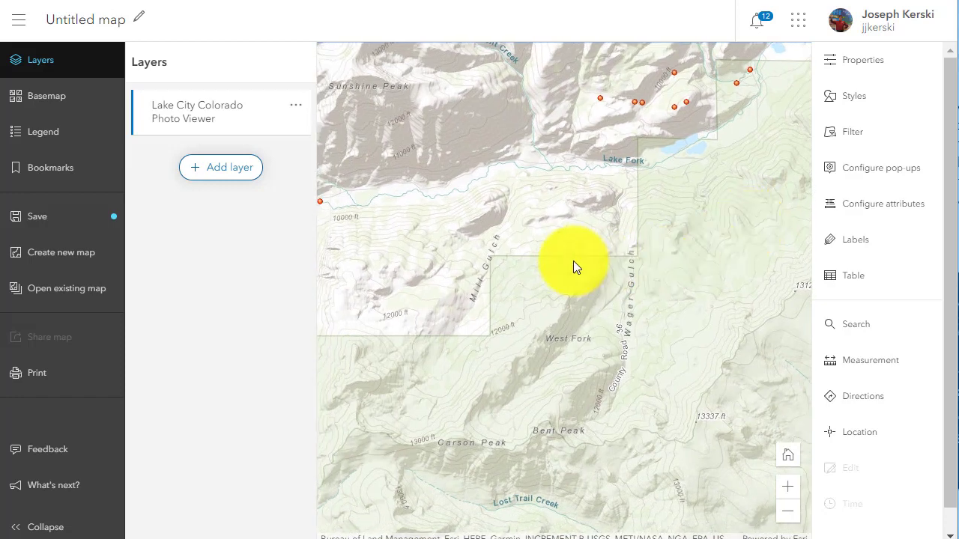
pyautogui.moveTo(573, 260); pyautogui.dragTo(688, 271)
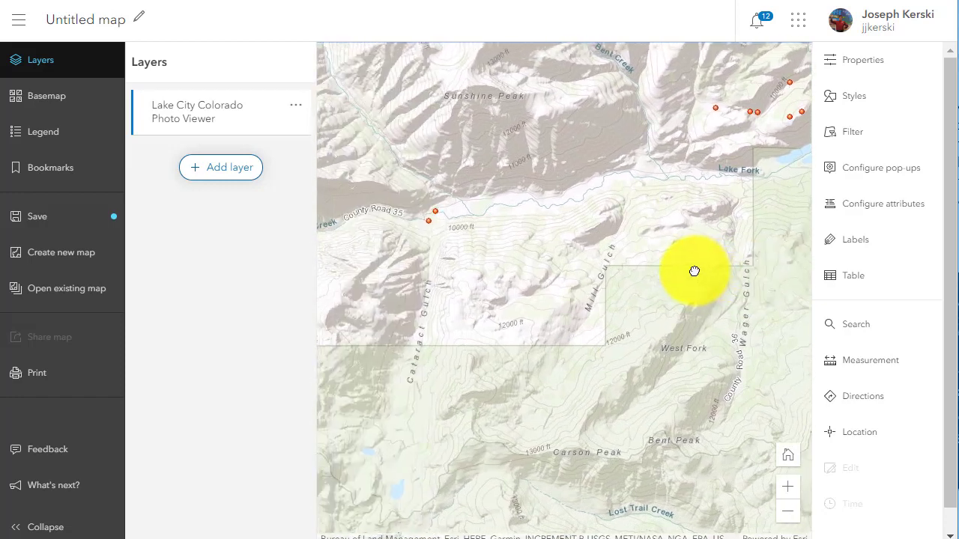
pyautogui.click(436, 212)
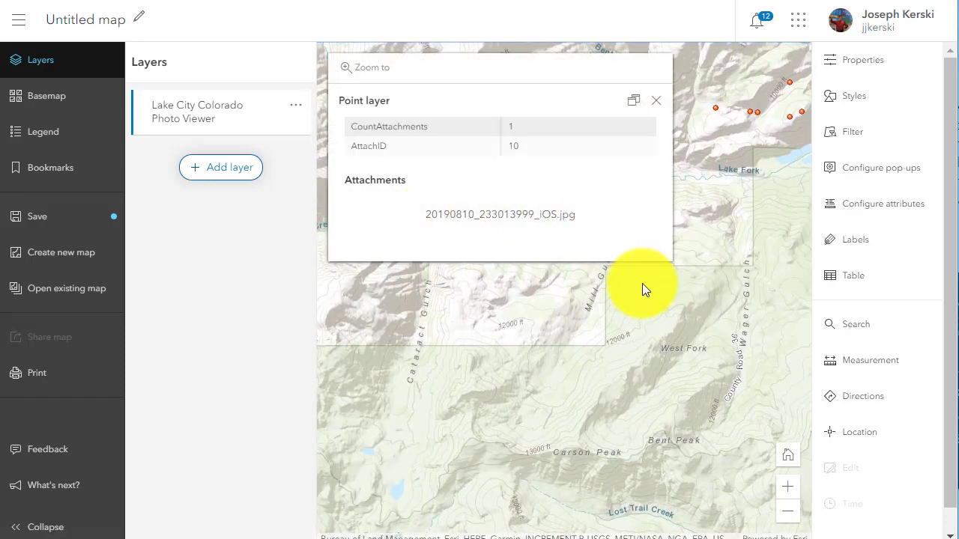
pyautogui.moveTo(656, 289); pyautogui.dragTo(663, 260)
pyautogui.click(694, 255)
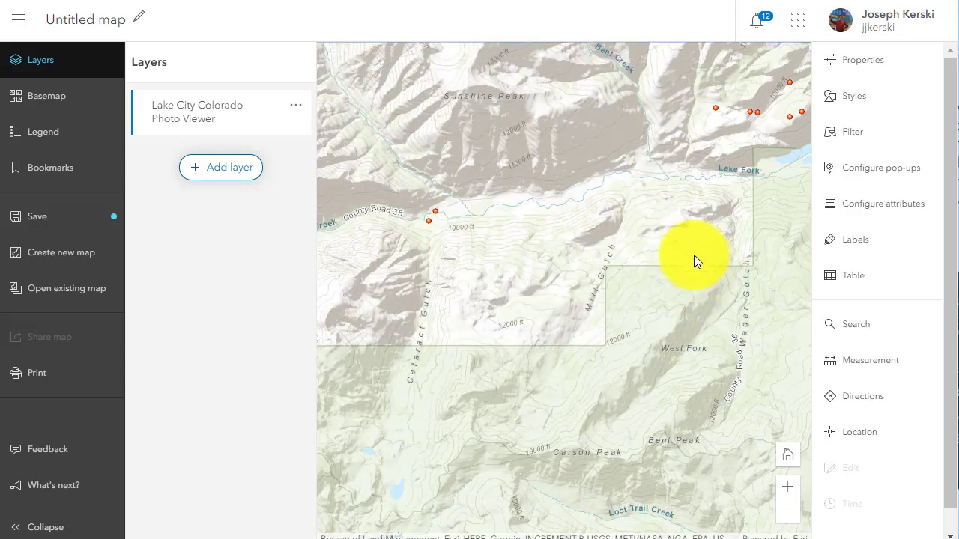
# View the full-size stream photo 20190810_233815576_iOS.jpg from the lower point near County Road 35 and close it.
pyautogui.click(431, 224)
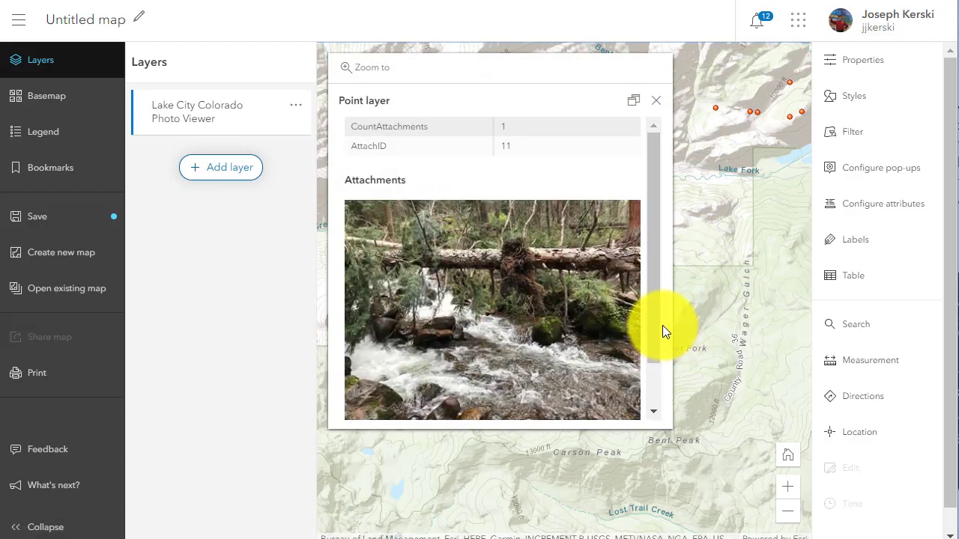
pyautogui.moveTo(655, 330); pyautogui.dragTo(650, 365)
pyautogui.click(547, 386)
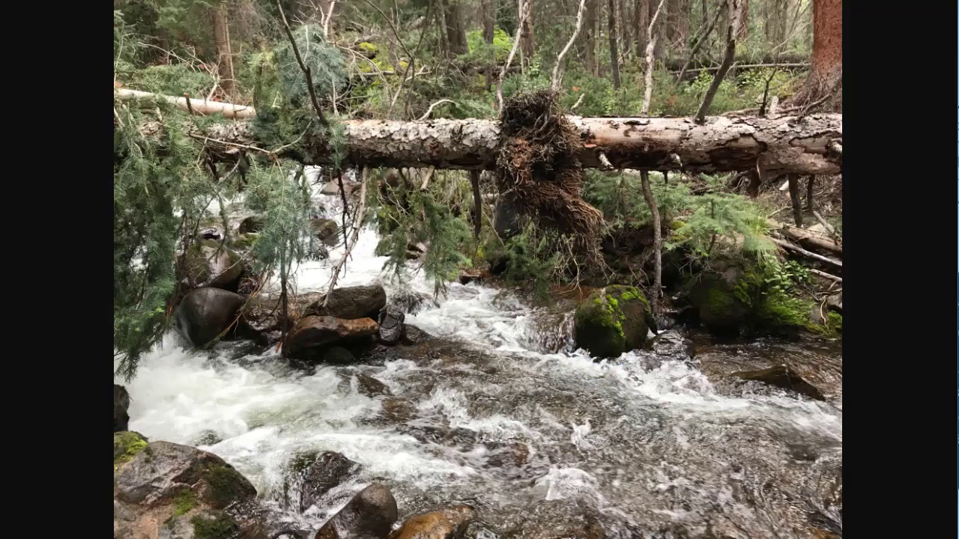
pyautogui.hotkey('ctrl', 'w')
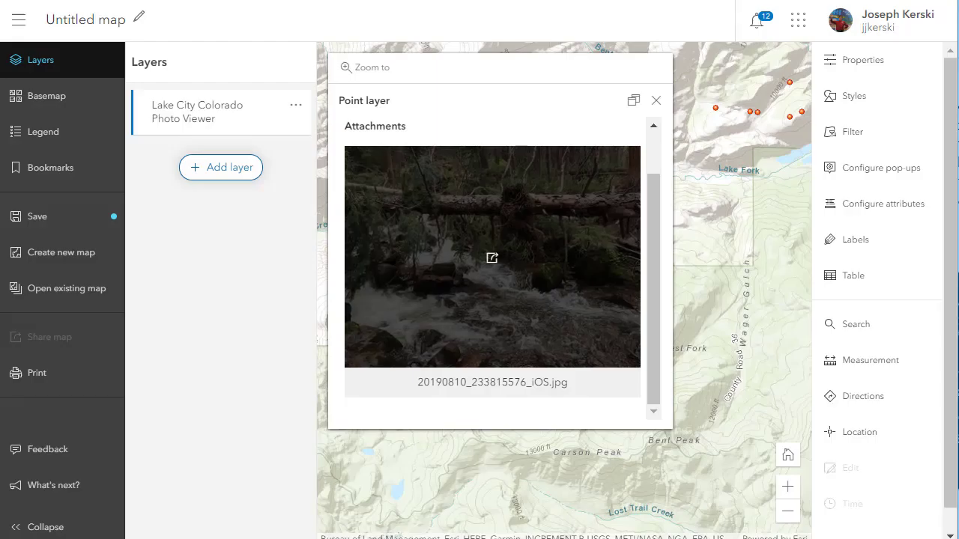
# View all photo points on the map without the pop-up, and return to the blog post's example of images in pop-ups.
pyautogui.click(741, 180)
pyautogui.moveTo(702, 168); pyautogui.dragTo(505, 289)
pyautogui.scroll(-2, 584, 284)
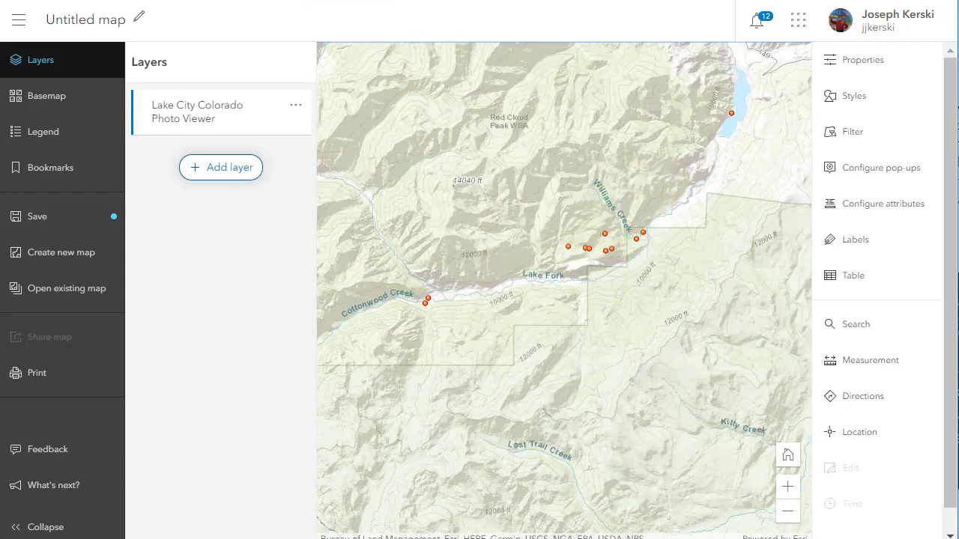
pyautogui.hotkey('ctrl', 'Tab')
pyautogui.scroll(-4, 591, 253)
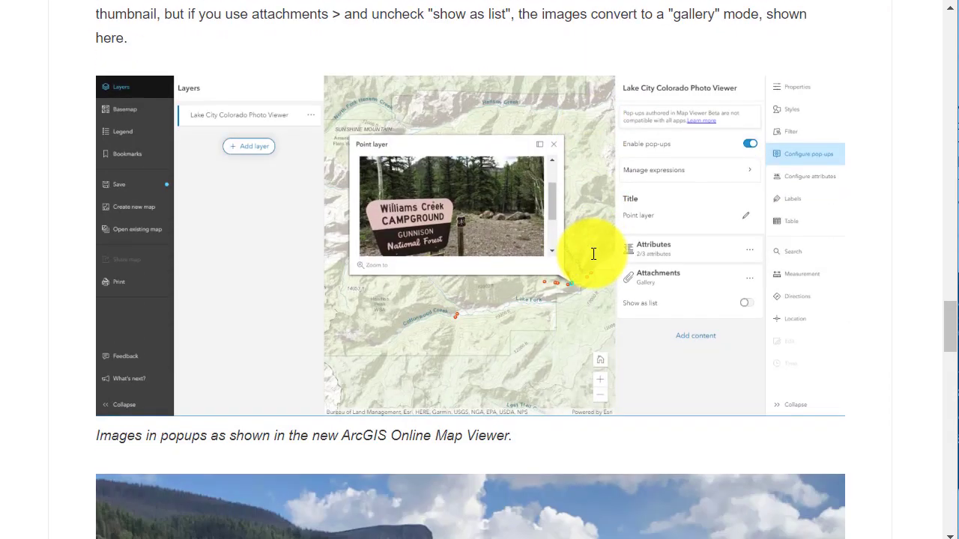